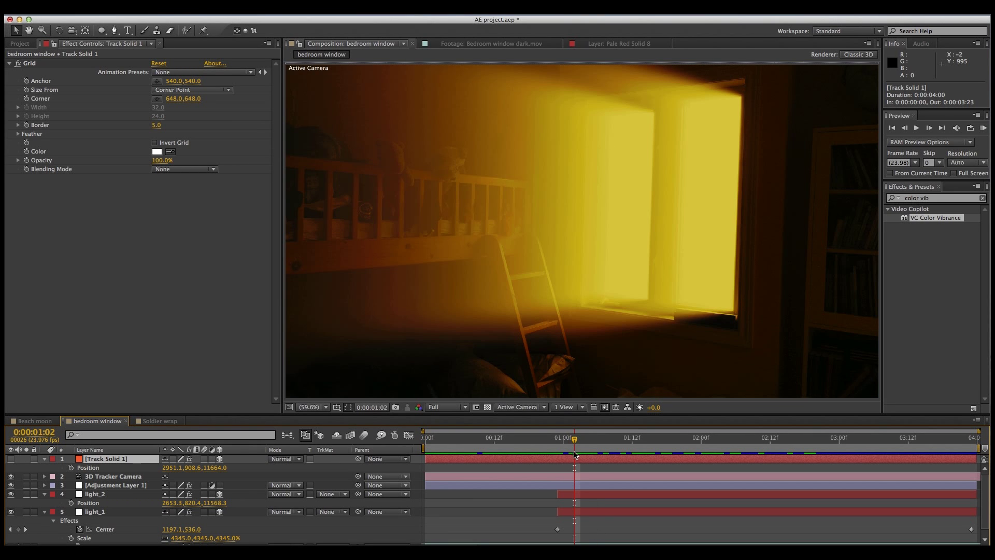
# - RAM-preview the bedroom window comp's golden light rays, then bring up the Soldier wrap comp
pyautogui.moveTo(576, 440); pyautogui.dragTo(518, 445)
pyautogui.press('space')
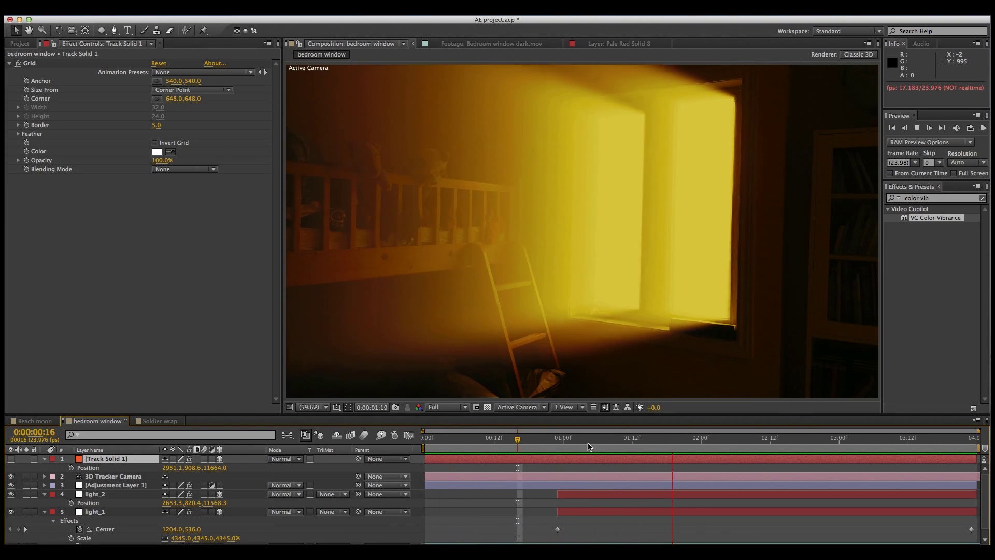
pyautogui.click(556, 445)
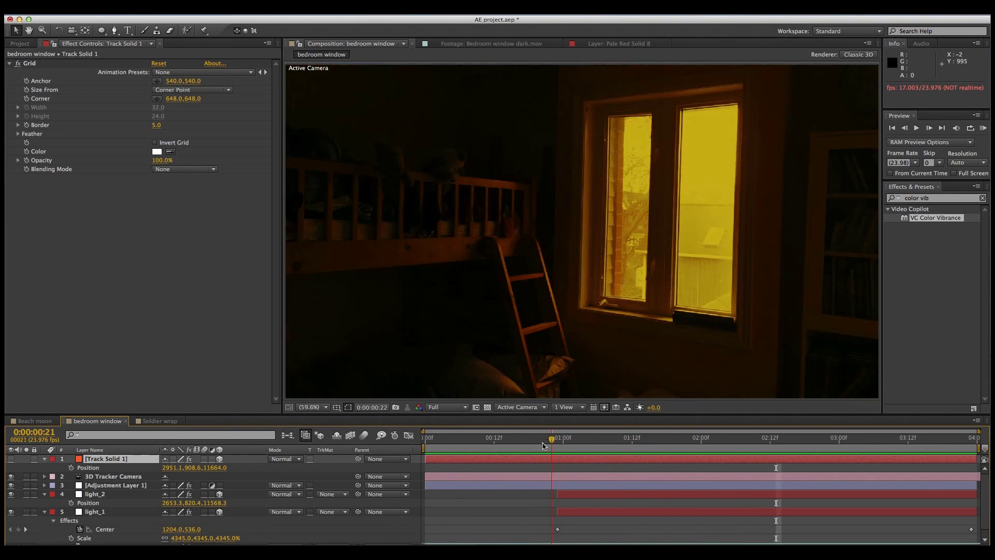
pyautogui.moveTo(556, 445); pyautogui.dragTo(632, 445)
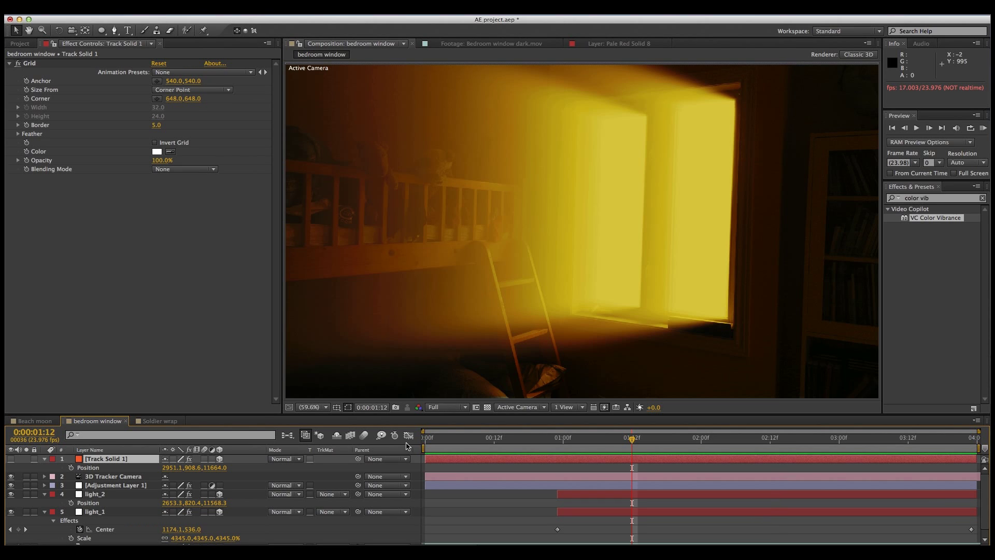
pyautogui.click(158, 421)
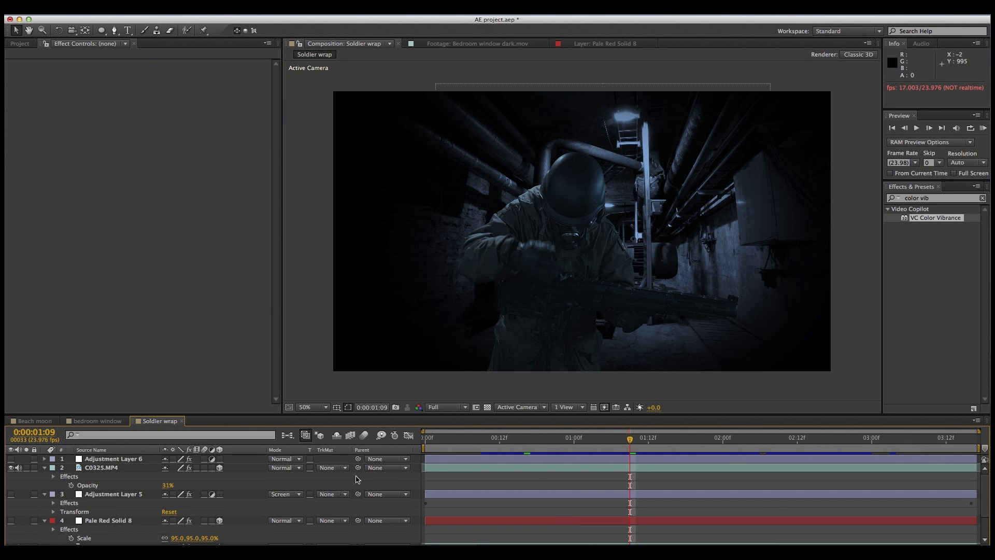
# - Enable layers 3 and 4 in Soldier wrap and scrub to review the blue backlight
pyautogui.moveTo(583, 443)
pyautogui.mouseDown()
pyautogui.moveTo(760, 444)
pyautogui.moveTo(512, 445)
pyautogui.mouseUp()
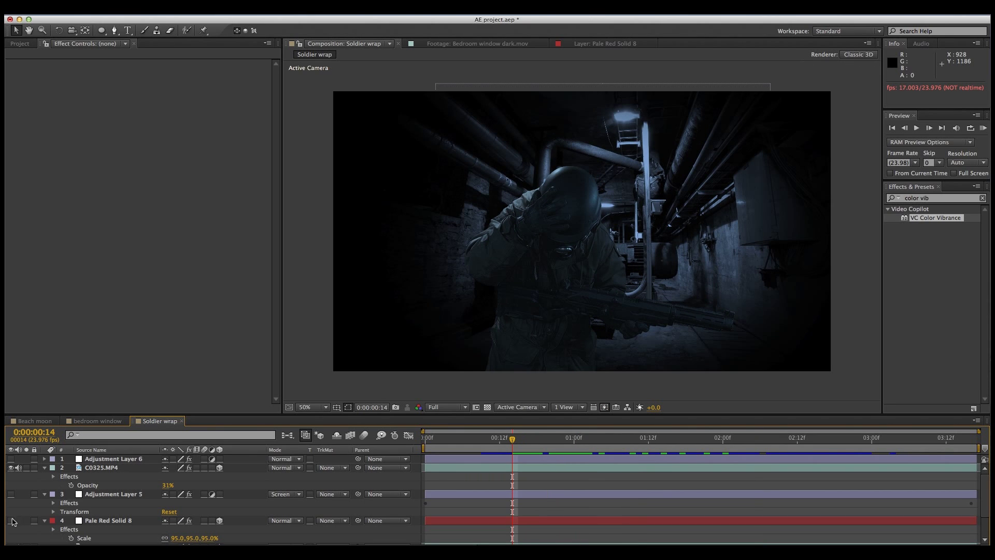
pyautogui.click(13, 521)
pyautogui.click(11, 494)
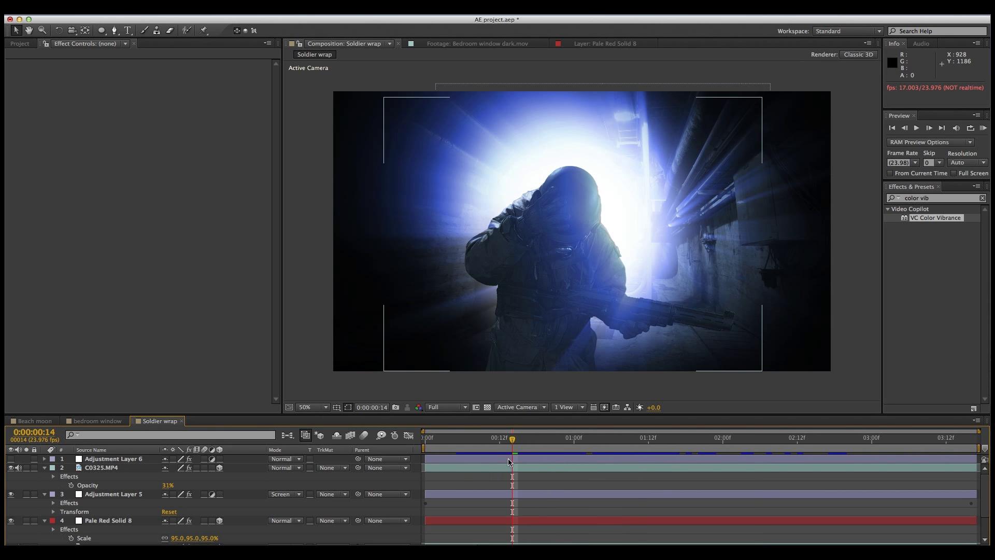
pyautogui.moveTo(511, 443)
pyautogui.mouseDown()
pyautogui.moveTo(457, 445)
pyautogui.moveTo(627, 464)
pyautogui.mouseUp()
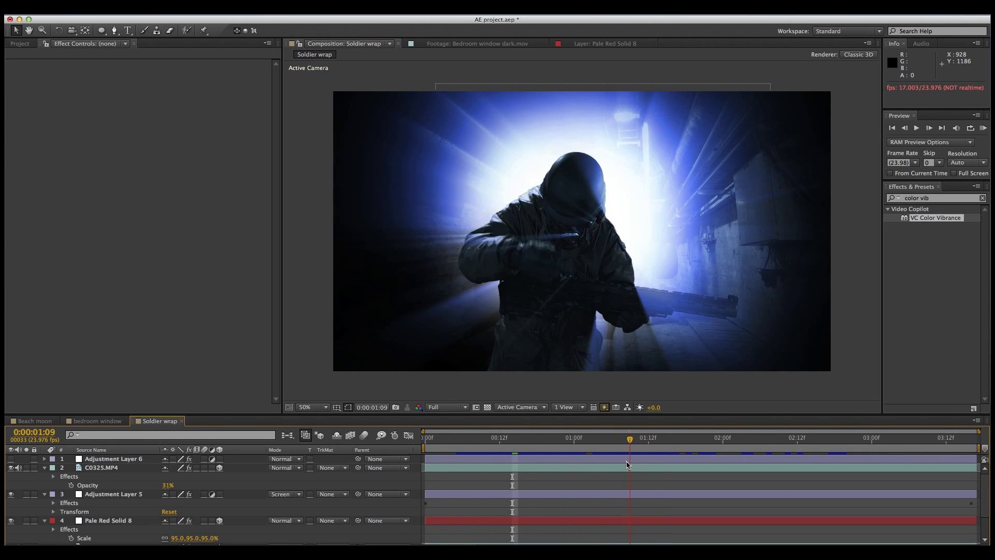
pyautogui.moveTo(628, 464); pyautogui.dragTo(547, 460)
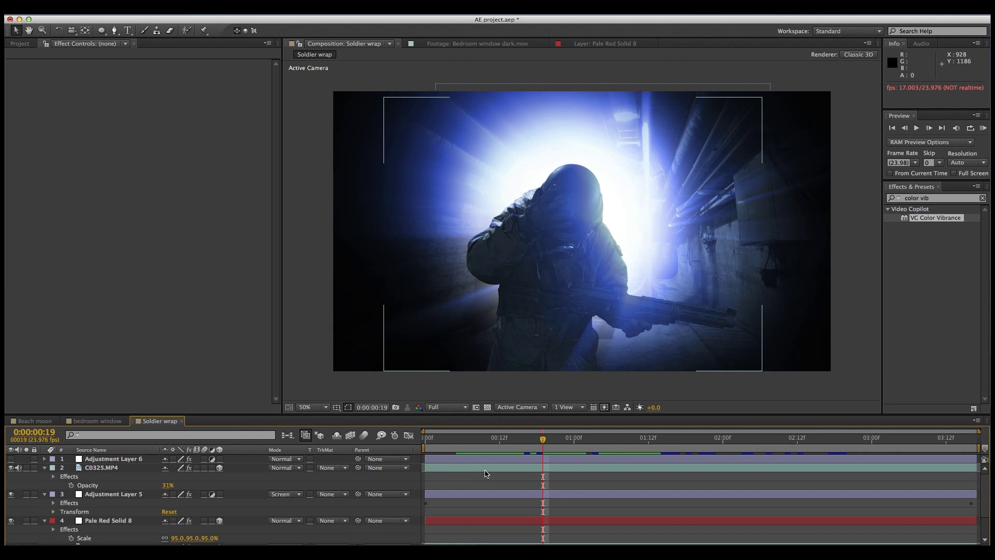
pyautogui.press('super+n')
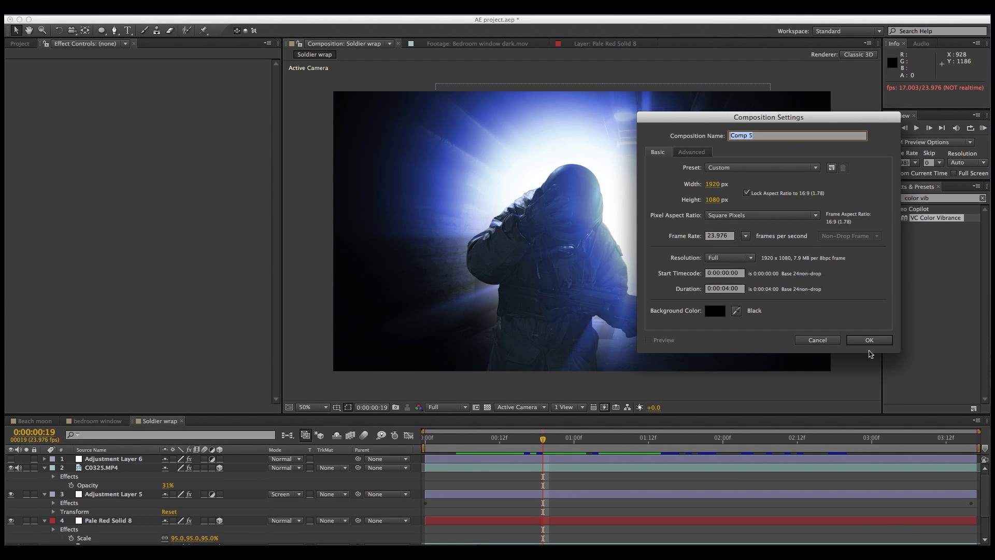
# - Accept the new comp's settings and add a white full-frame solid named 'Light Ray'
pyautogui.click(870, 339)
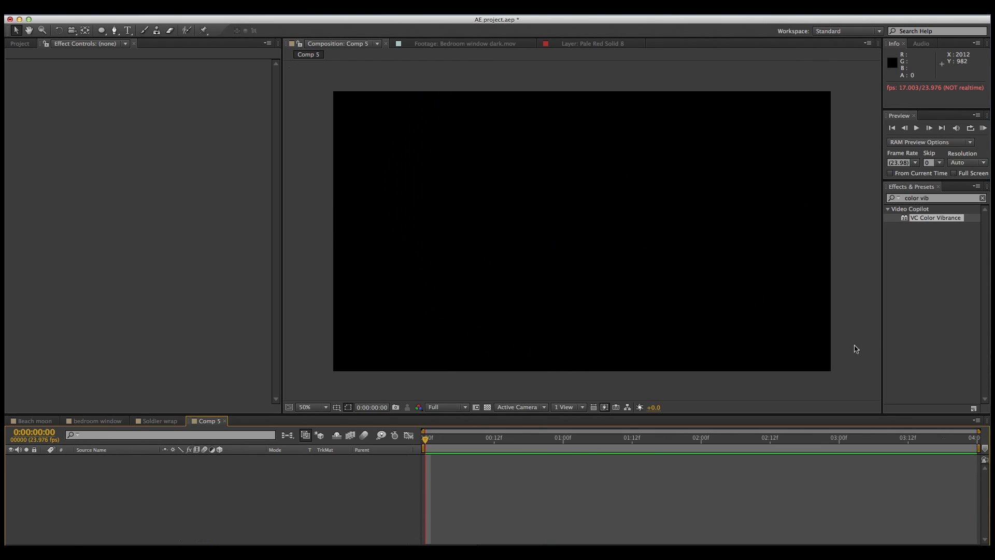
pyautogui.press('super+y')
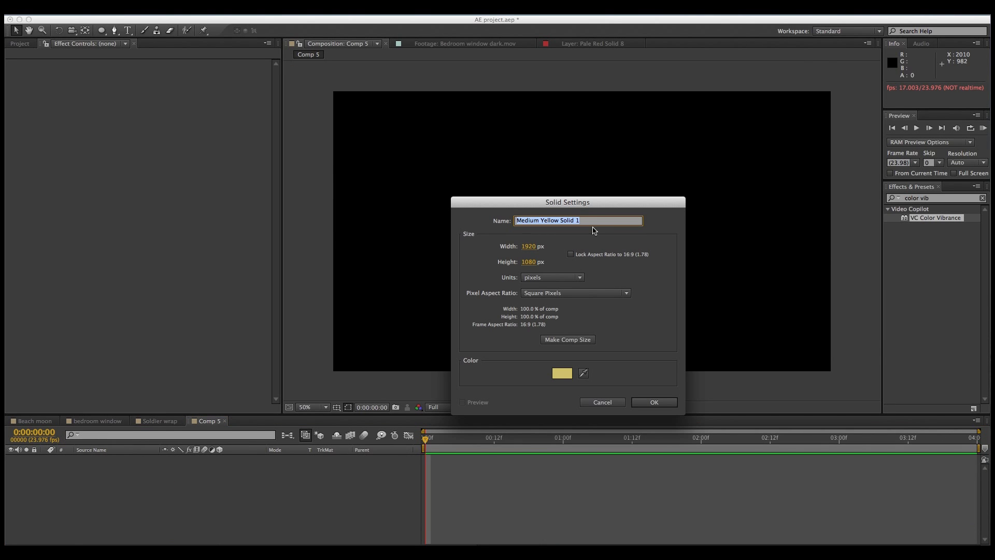
pyautogui.moveTo(581, 221); pyautogui.dragTo(519, 221)
pyautogui.write('Light Ray')
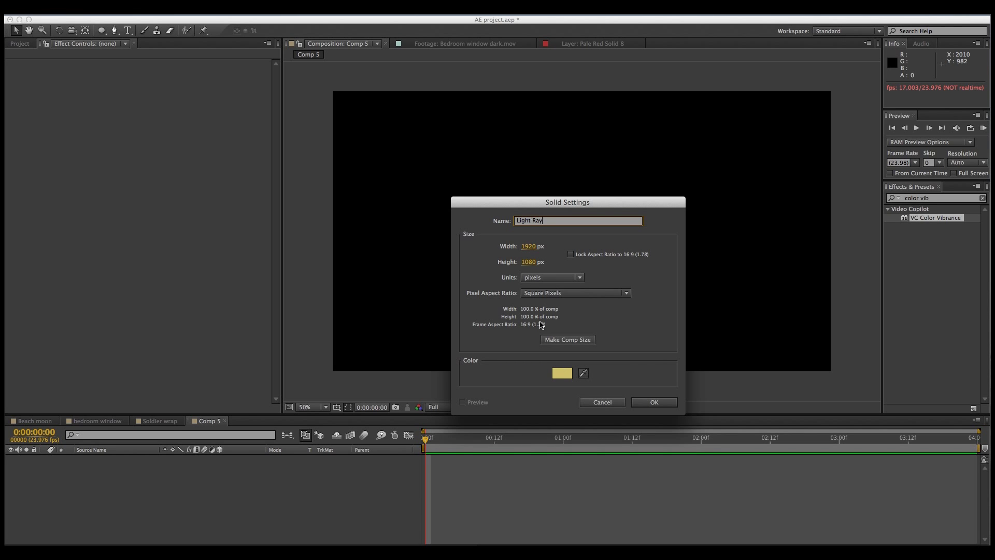
pyautogui.click(564, 376)
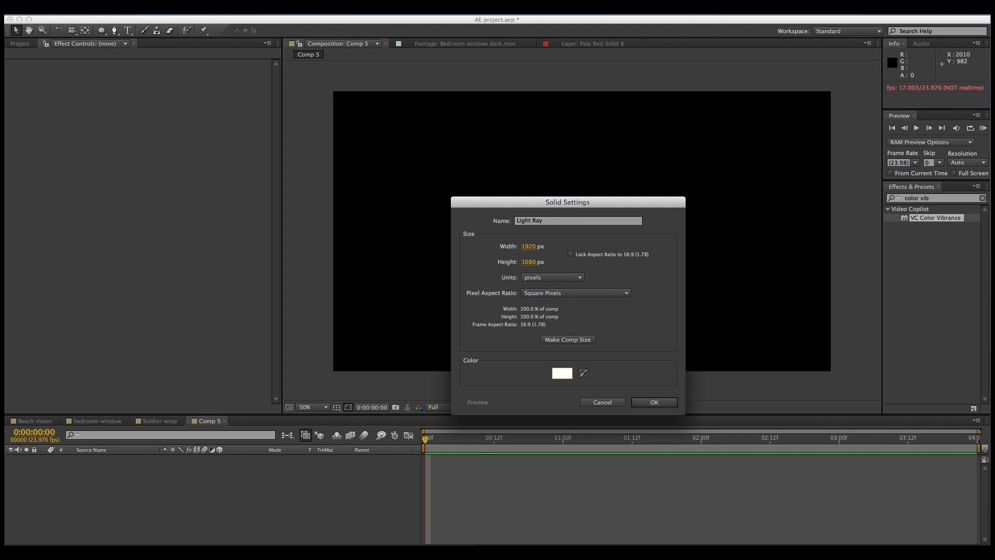
pyautogui.click(653, 402)
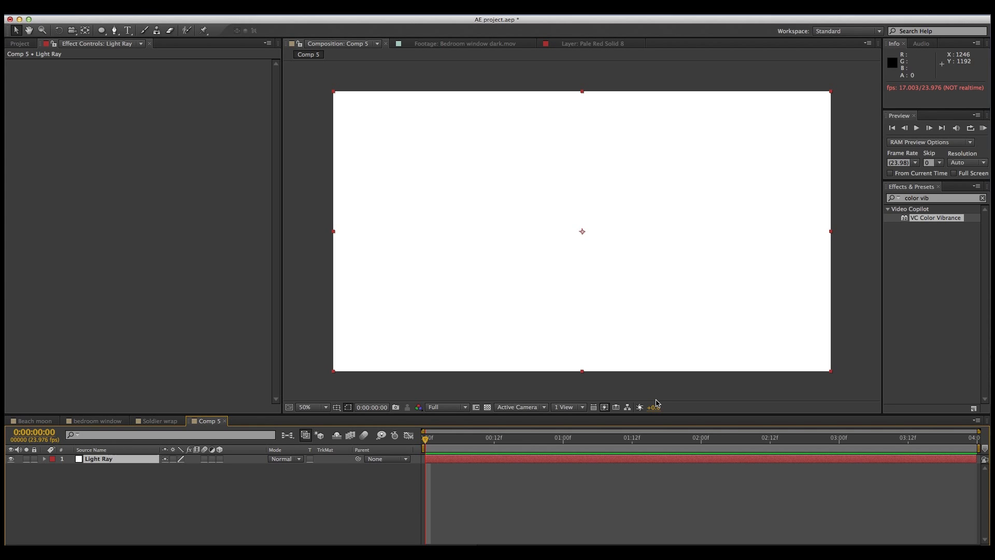
# - Set the Light Ray layer's Scale property to 500%
pyautogui.click(79, 460)
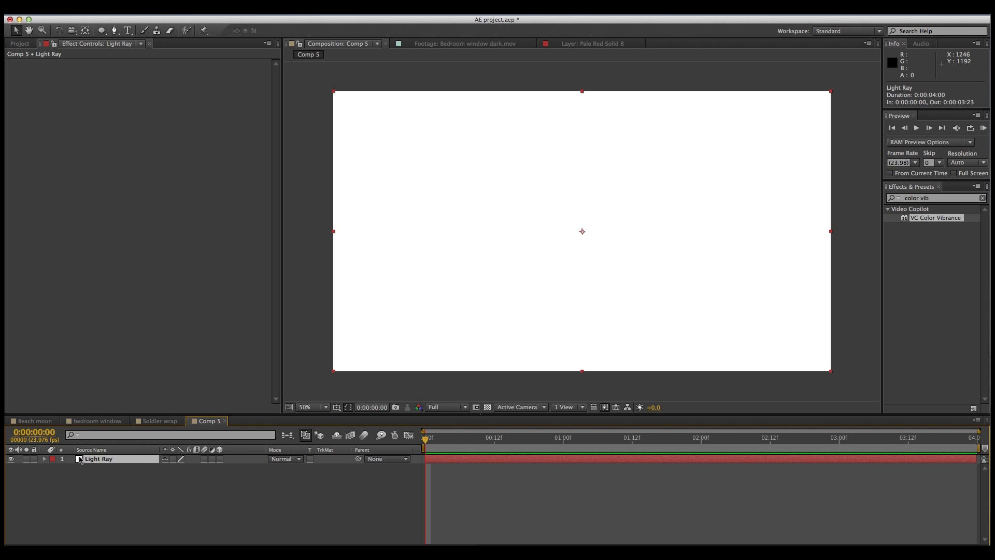
pyautogui.press('s')
pyautogui.click(179, 467)
pyautogui.write('500')
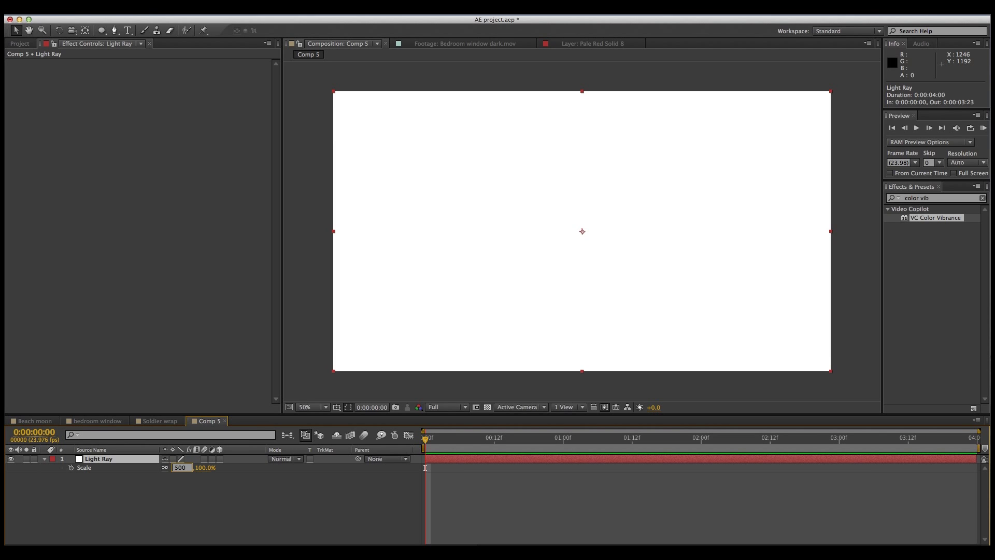
pyautogui.write('0.0,500.0%')
pyautogui.press('Return')
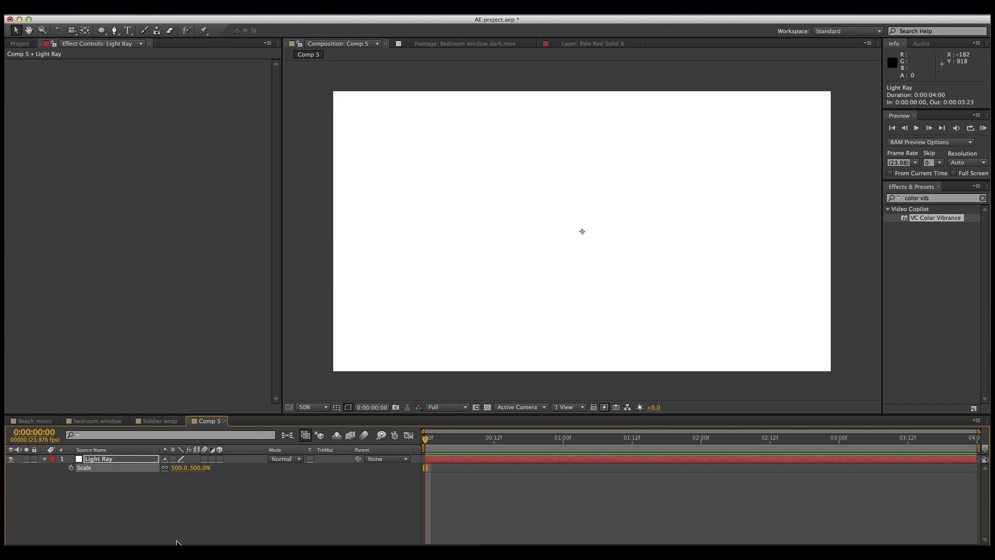
pyautogui.click(98, 468)
pyautogui.click(95, 461)
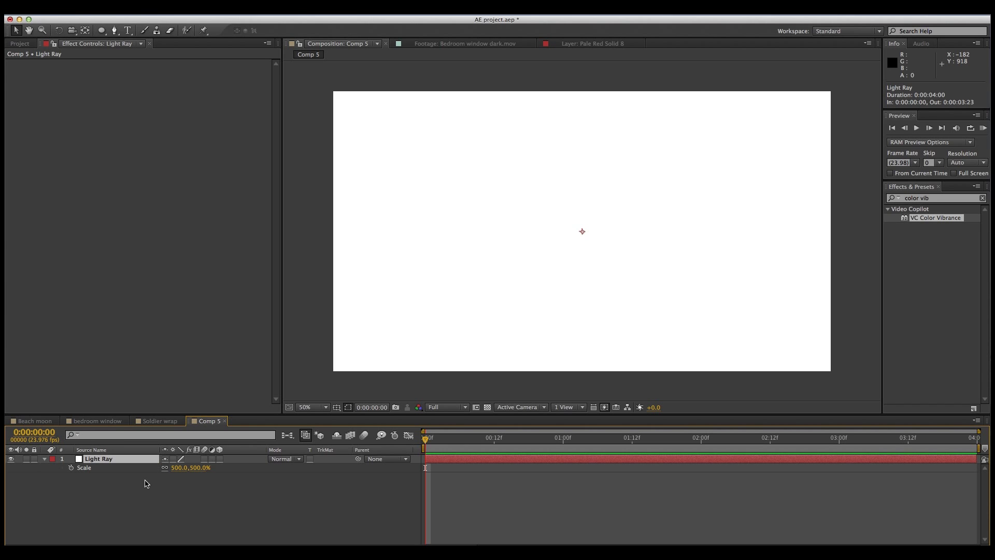
pyautogui.click(134, 490)
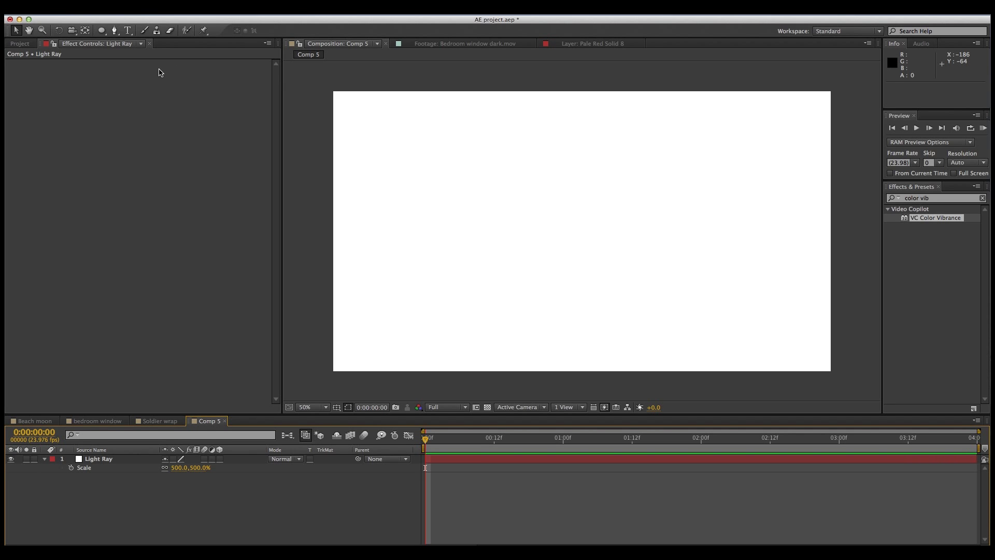
# - Draw an ellipse mask on Light Ray and shrink it to a small circle at the comp centre
pyautogui.click(103, 32)
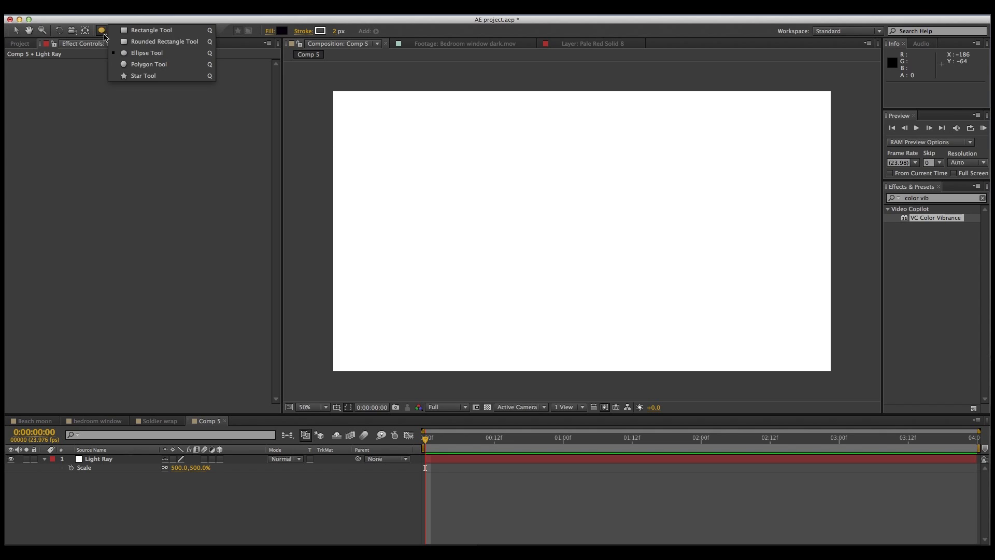
pyautogui.moveTo(103, 36); pyautogui.dragTo(139, 53)
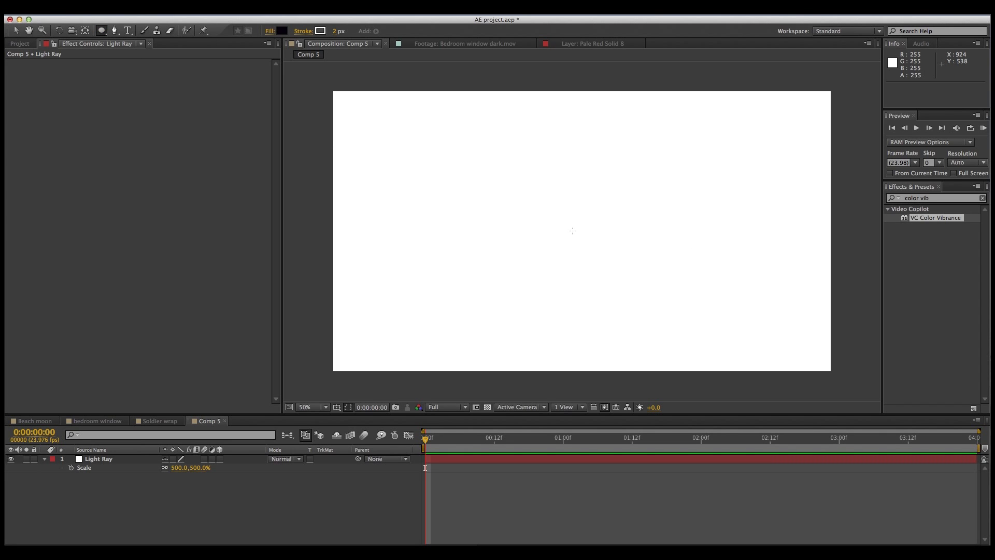
pyautogui.moveTo(583, 232); pyautogui.dragTo(561, 224)
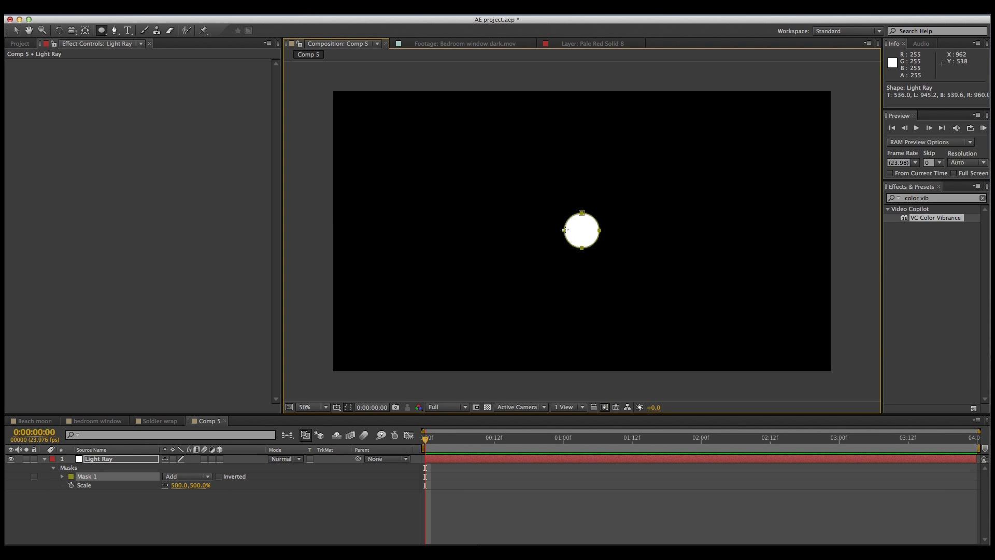
pyautogui.moveTo(561, 223); pyautogui.dragTo(571, 238)
pyautogui.click(158, 508)
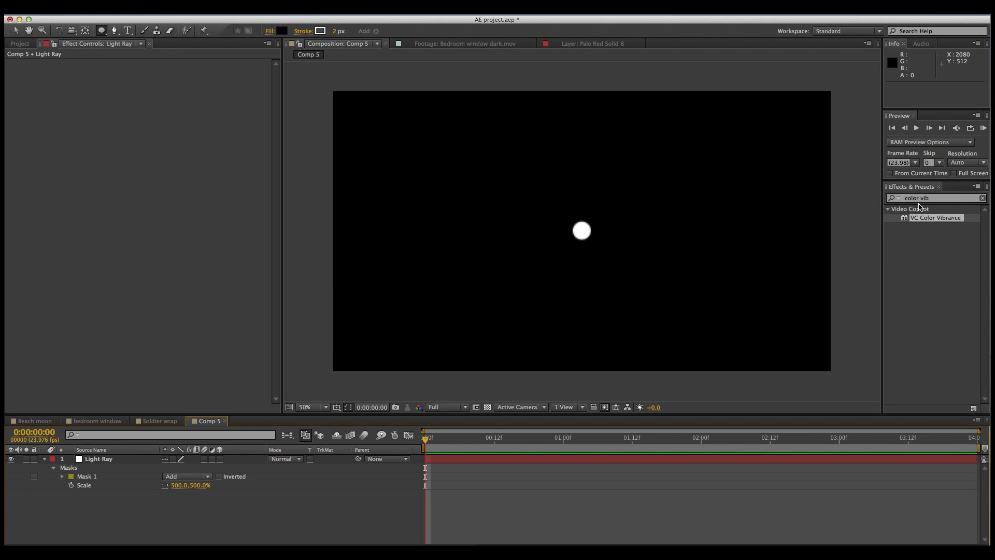
# - Apply CC Radial Fast Blur to Light Ray with Amount 98 and Zoom set to Brightest
pyautogui.moveTo(935, 198); pyautogui.dragTo(896, 197)
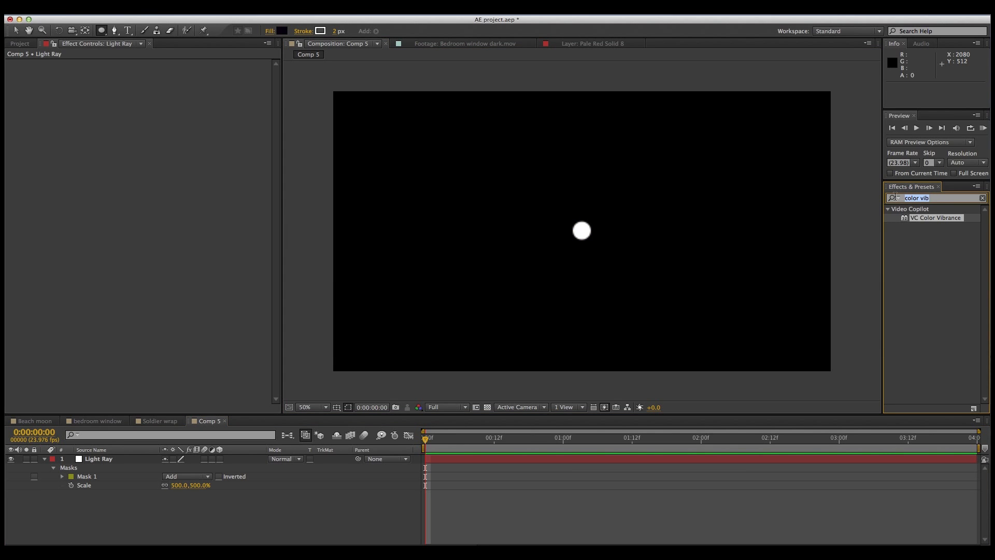
pyautogui.write('ra')
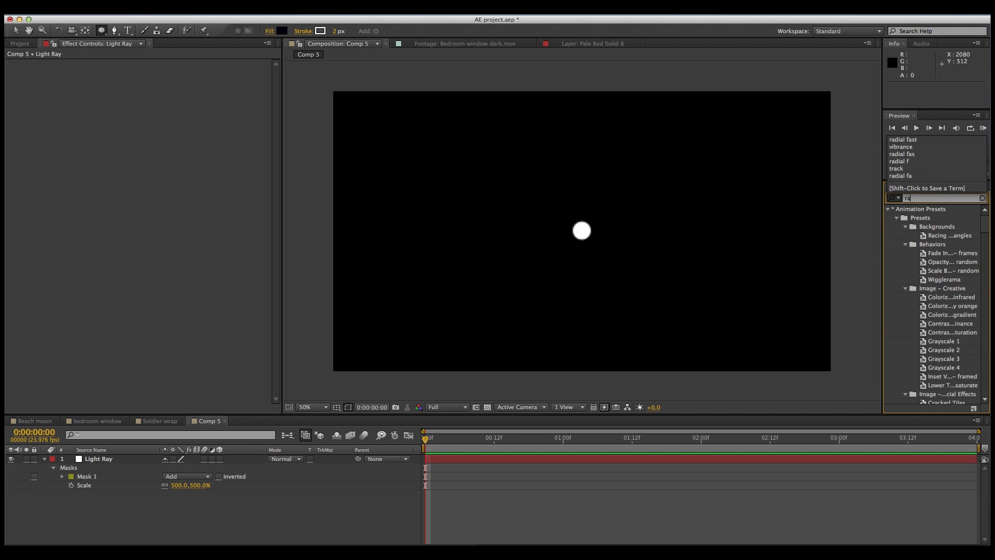
pyautogui.write('dial')
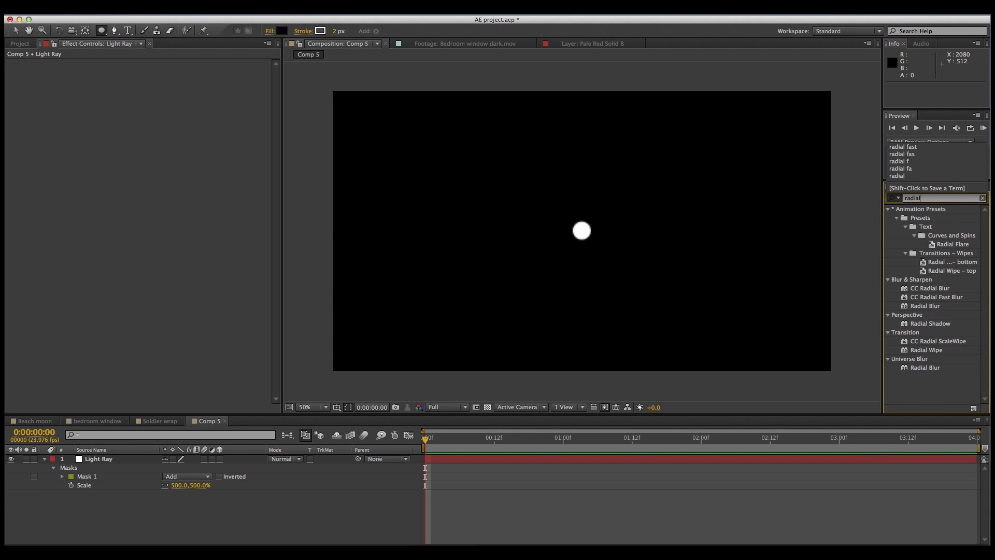
pyautogui.write(' fast')
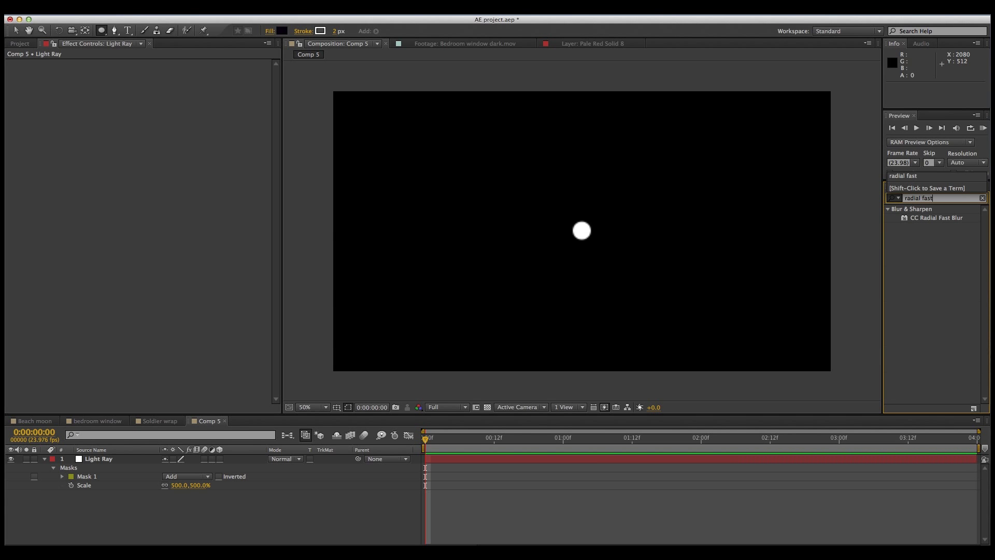
pyautogui.moveTo(929, 220); pyautogui.dragTo(587, 233)
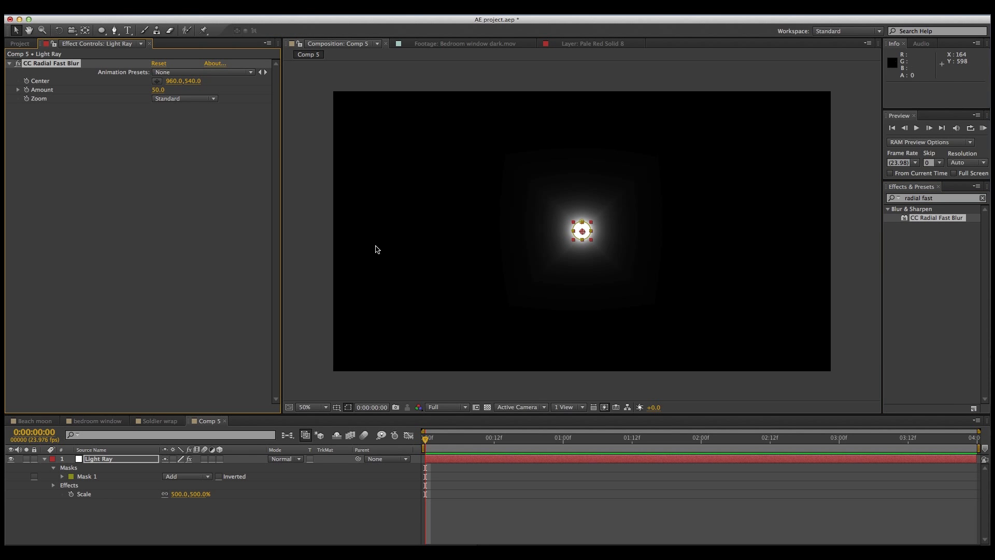
pyautogui.moveTo(158, 89); pyautogui.dragTo(175, 90)
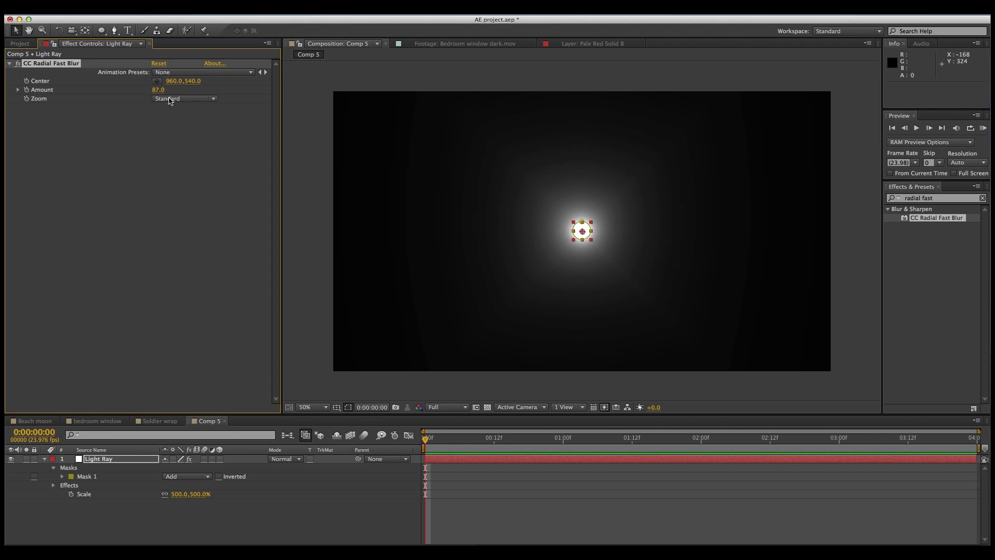
pyautogui.click(172, 98)
pyautogui.click(174, 116)
pyautogui.moveTo(163, 90); pyautogui.dragTo(166, 89)
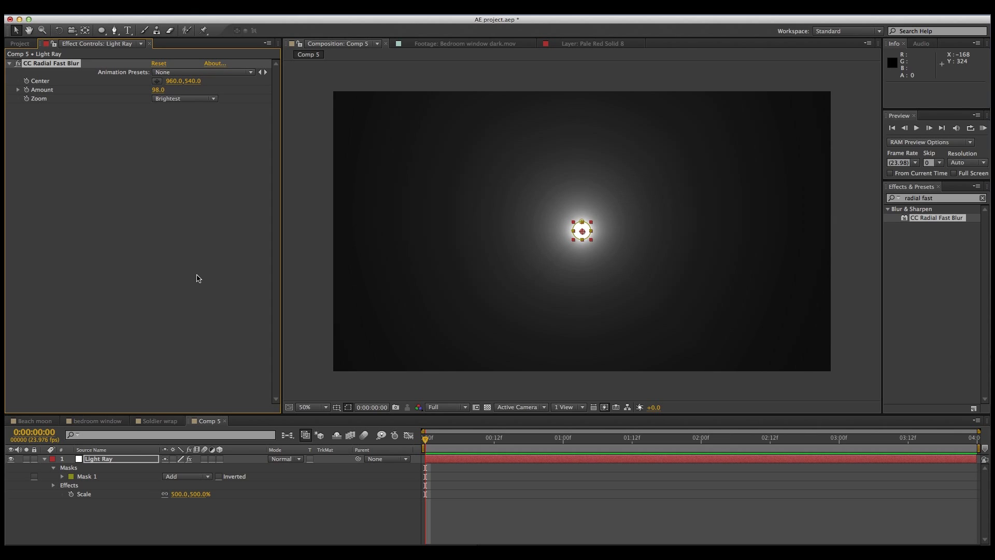
pyautogui.click(199, 520)
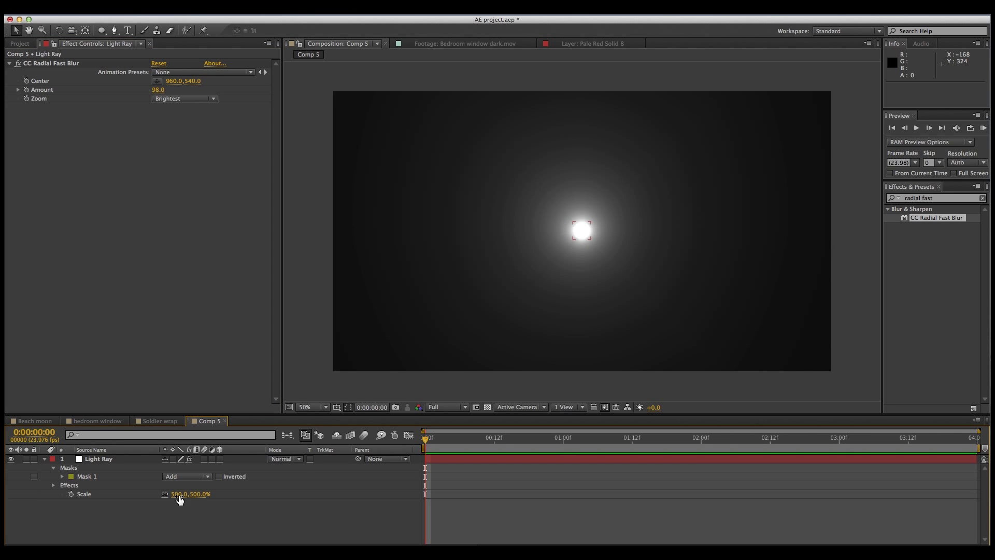
pyautogui.click(95, 459)
pyautogui.click(94, 462)
# - Paste a copy of Light Ray into Beach moon, positioned in the upper-left sky
pyautogui.hotkey('ctrl', 'c')
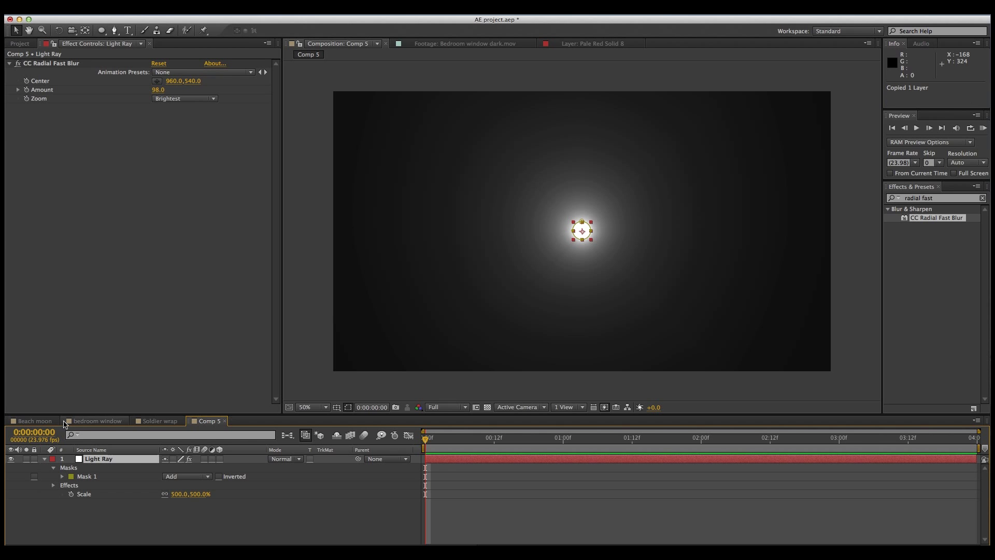
pyautogui.click(36, 421)
pyautogui.hotkey('ctrl', 'v')
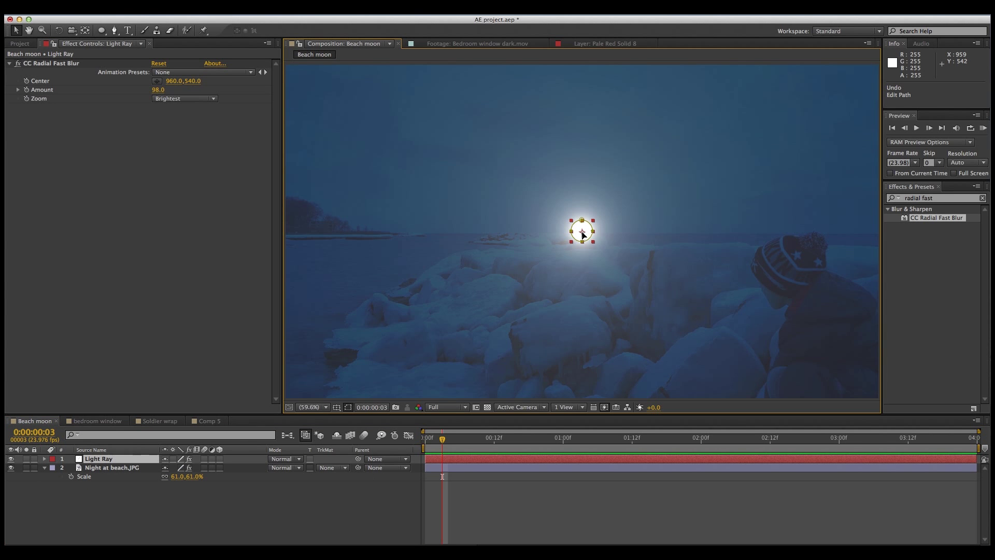
pyautogui.moveTo(581, 231)
pyautogui.mouseDown()
pyautogui.moveTo(393, 136)
pyautogui.moveTo(379, 160)
pyautogui.mouseUp()
pyautogui.click(251, 518)
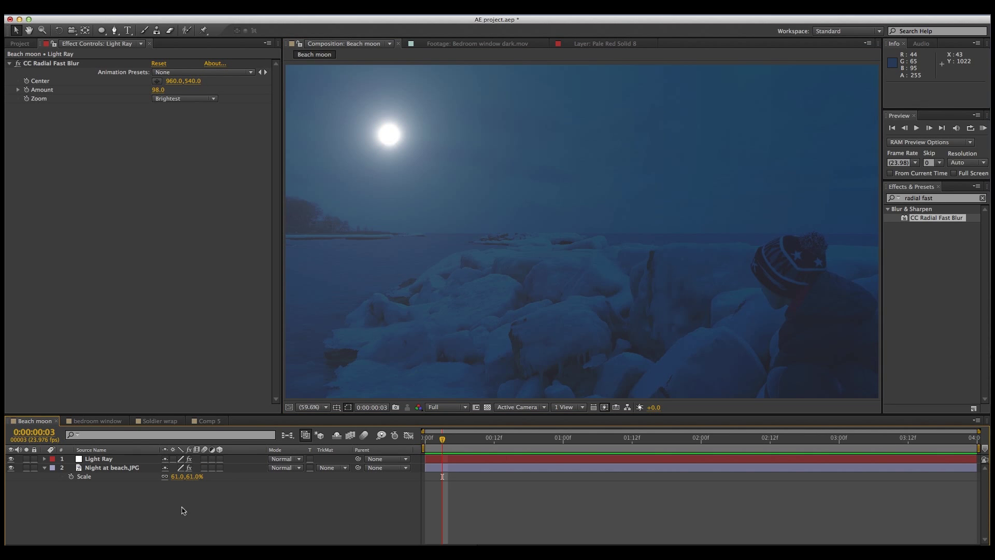
pyautogui.click(70, 520)
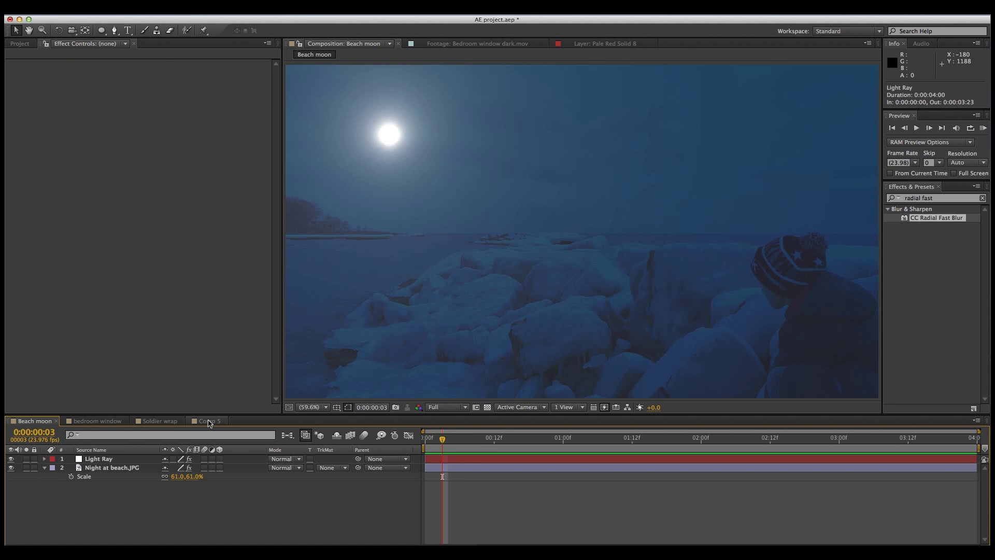
pyautogui.click(205, 423)
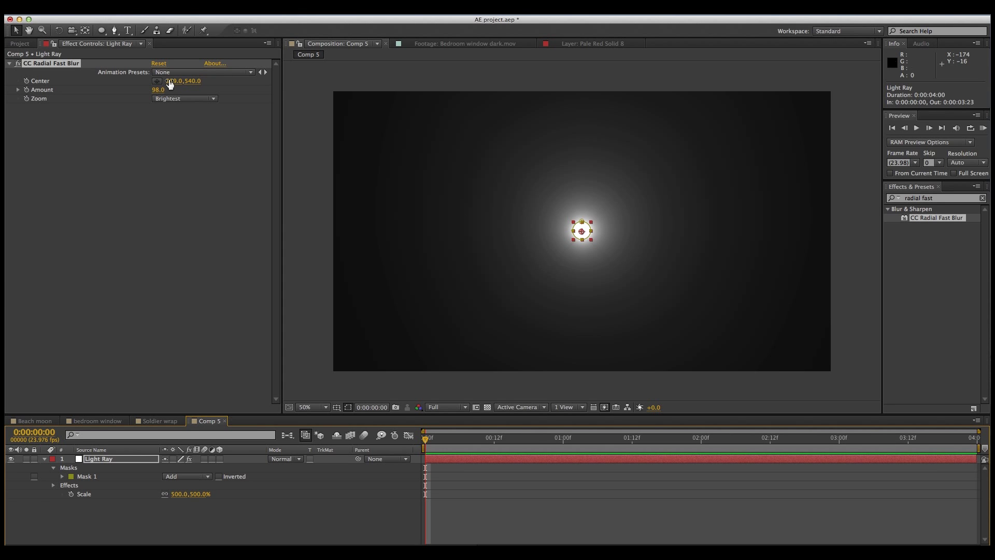
# - Move the CC Radial Fast Blur Center below-right of the dot so the beam points up-left
pyautogui.moveTo(175, 86); pyautogui.dragTo(166, 82)
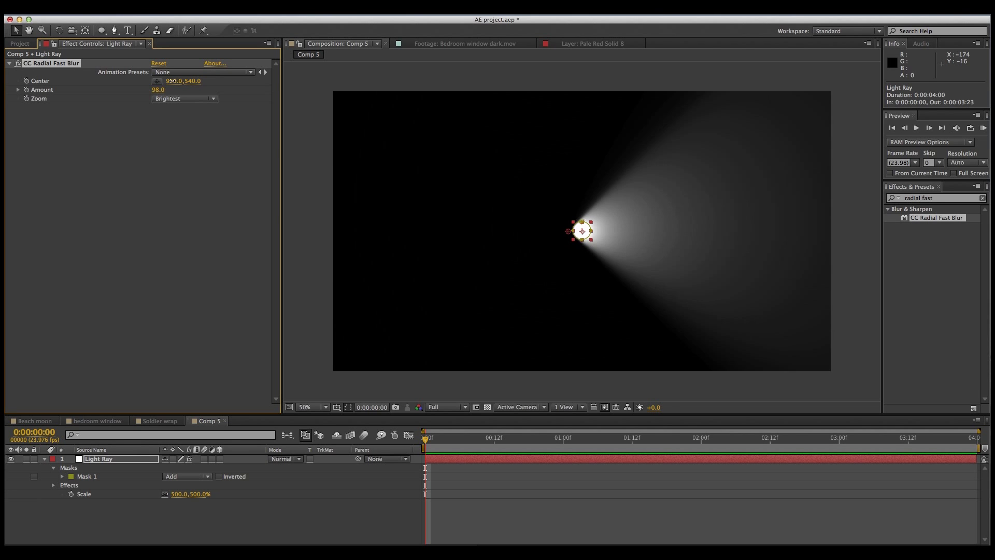
pyautogui.moveTo(167, 81); pyautogui.dragTo(202, 80)
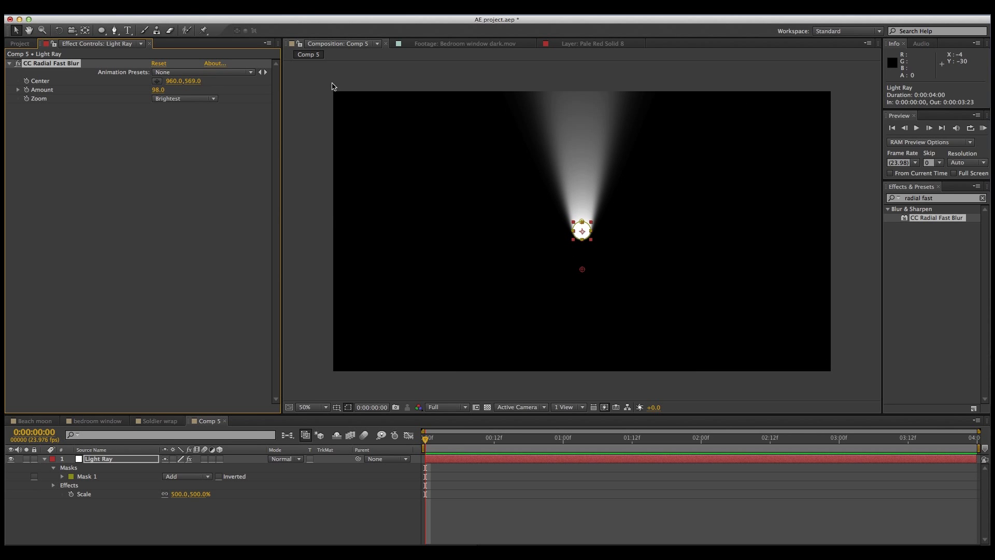
pyautogui.moveTo(191, 79); pyautogui.dragTo(188, 85)
pyautogui.click(156, 81)
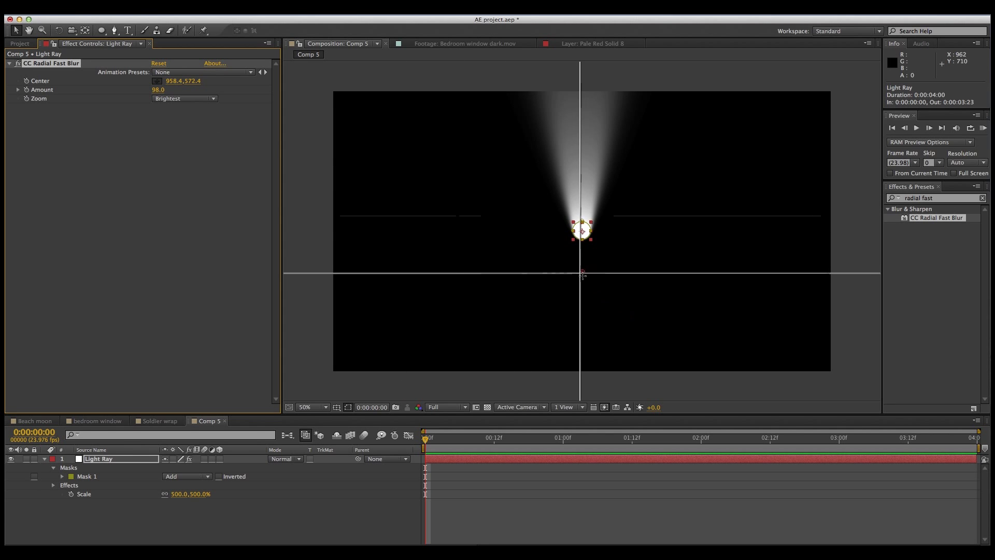
pyautogui.click(586, 339)
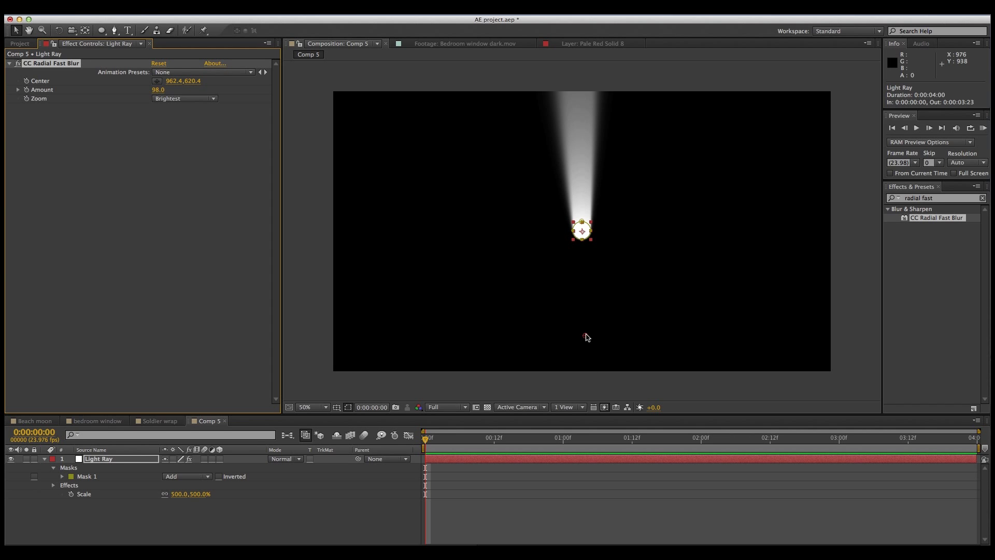
pyautogui.moveTo(586, 337)
pyautogui.mouseDown()
pyautogui.moveTo(594, 370)
pyautogui.moveTo(580, 369)
pyautogui.mouseUp()
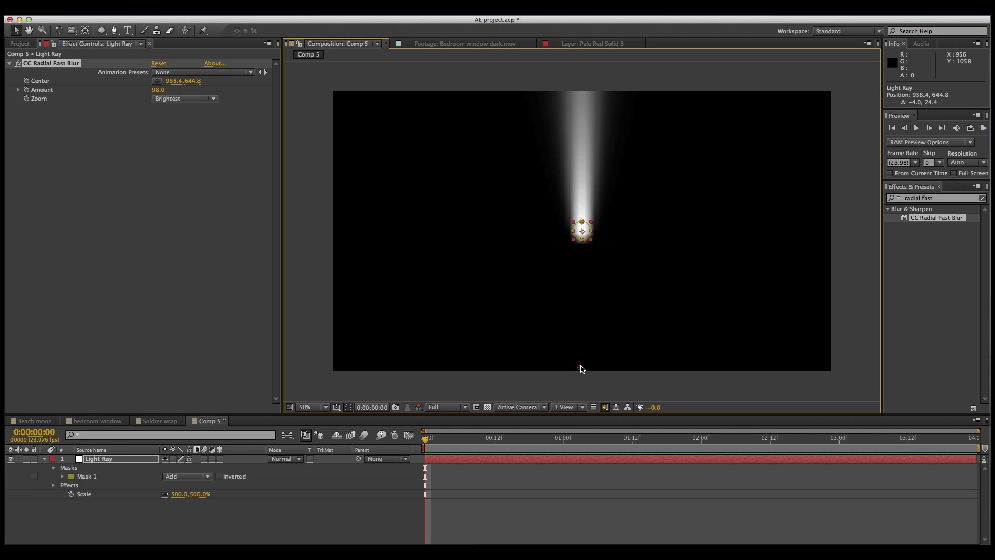
pyautogui.moveTo(581, 369); pyautogui.dragTo(584, 250)
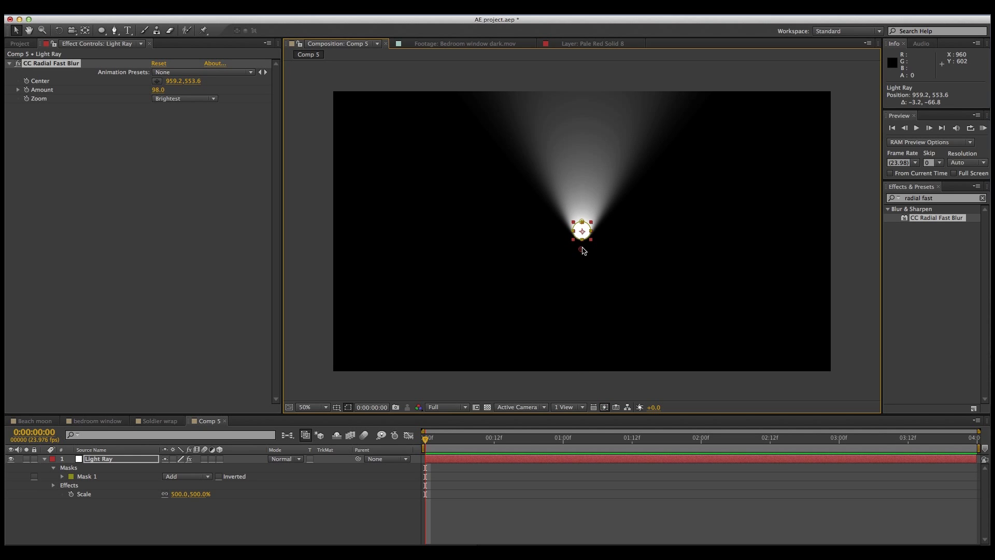
pyautogui.click(76, 462)
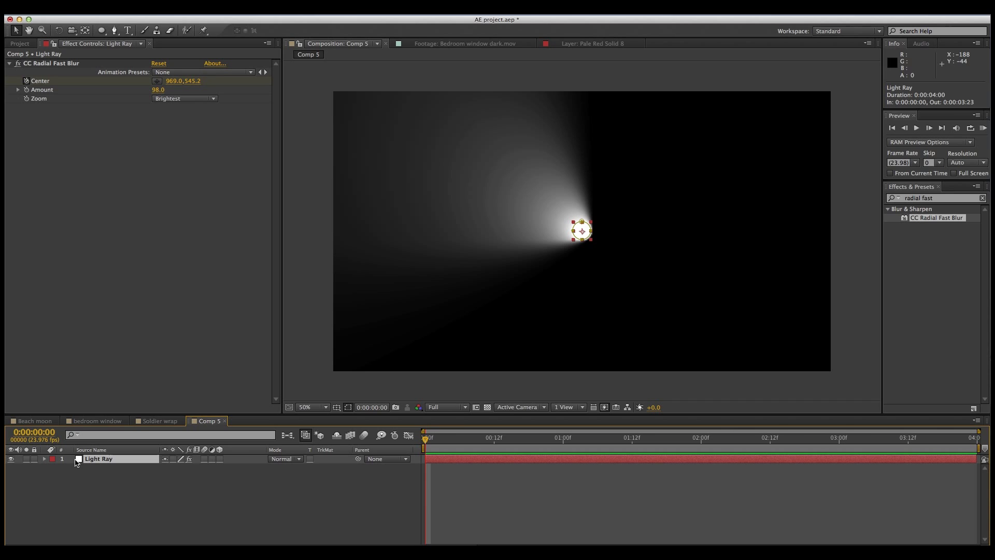
# - Scrub the Light Ray Mask Expansion from -6 up to 6 pixels
pyautogui.press('m')
pyautogui.press('m')
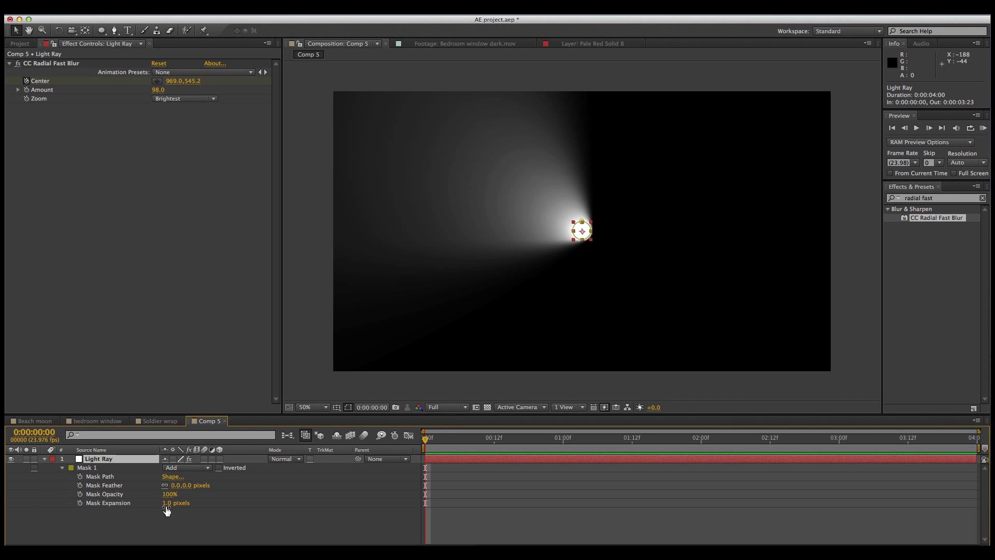
pyautogui.moveTo(165, 506); pyautogui.dragTo(161, 504)
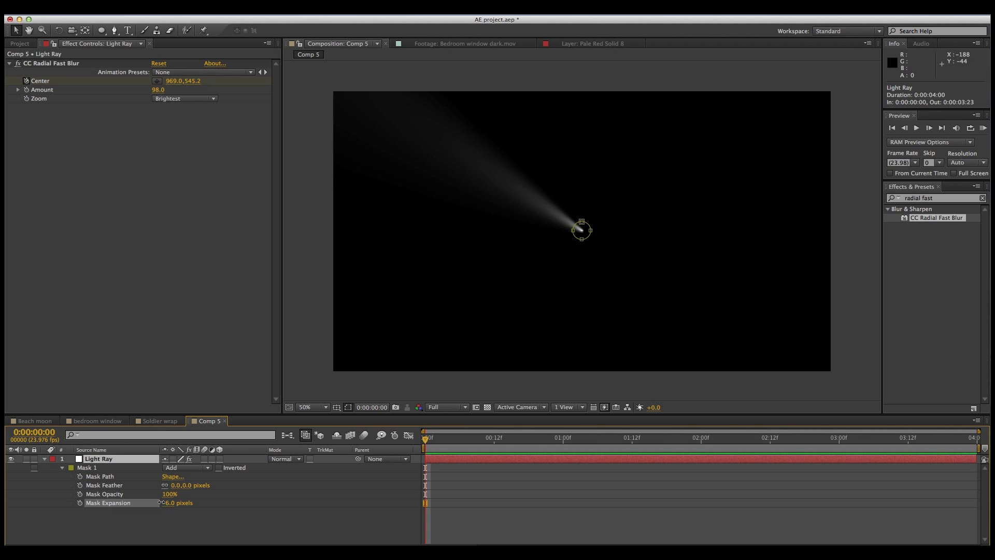
pyautogui.moveTo(161, 503); pyautogui.dragTo(168, 506)
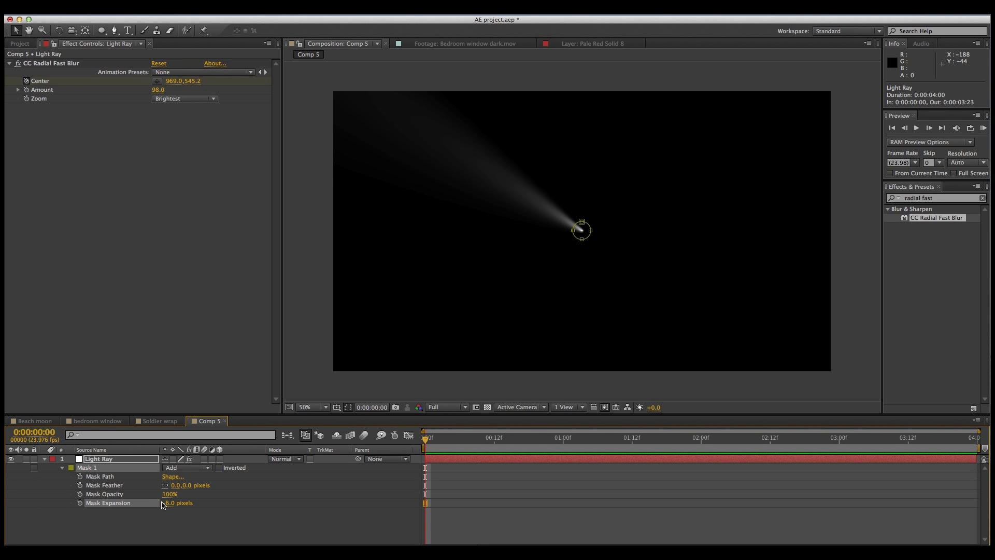
pyautogui.moveTo(175, 510)
pyautogui.mouseDown()
pyautogui.moveTo(210, 504)
pyautogui.moveTo(130, 505)
pyautogui.mouseUp()
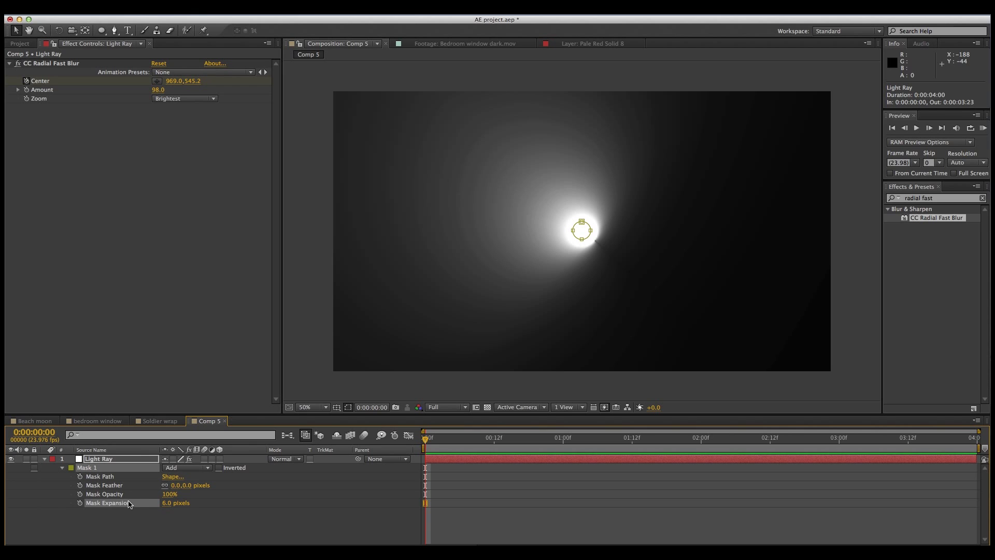
# - Recolour the Light Ray solid yellow in Solid Settings and rename it 'Light Ray 2'
pyautogui.click(192, 9)
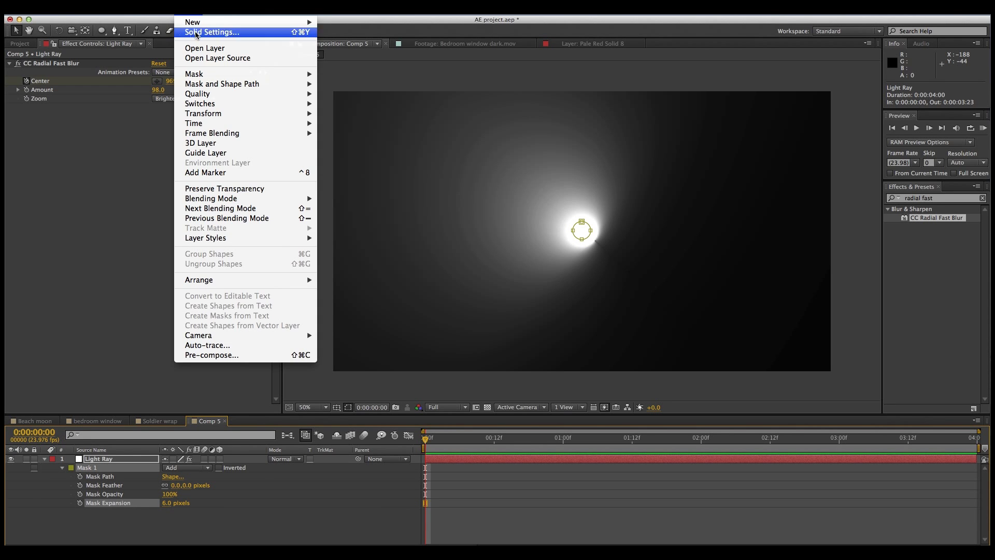
pyautogui.press('Escape')
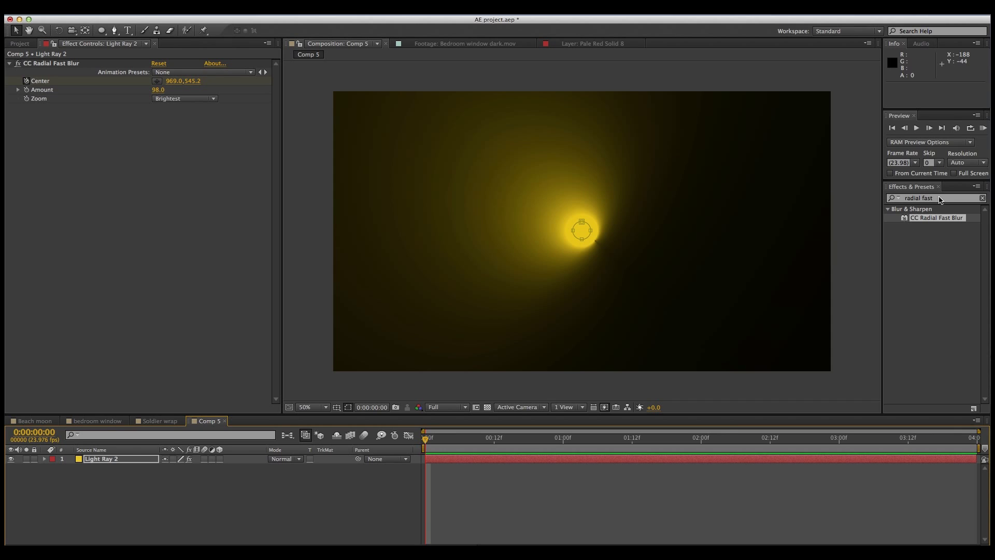
pyautogui.click(937, 200)
# - Add VC Color Vibrance to Light Ray 2 and shift the Radial Fast Blur centre right
pyautogui.moveTo(936, 200); pyautogui.dragTo(891, 198)
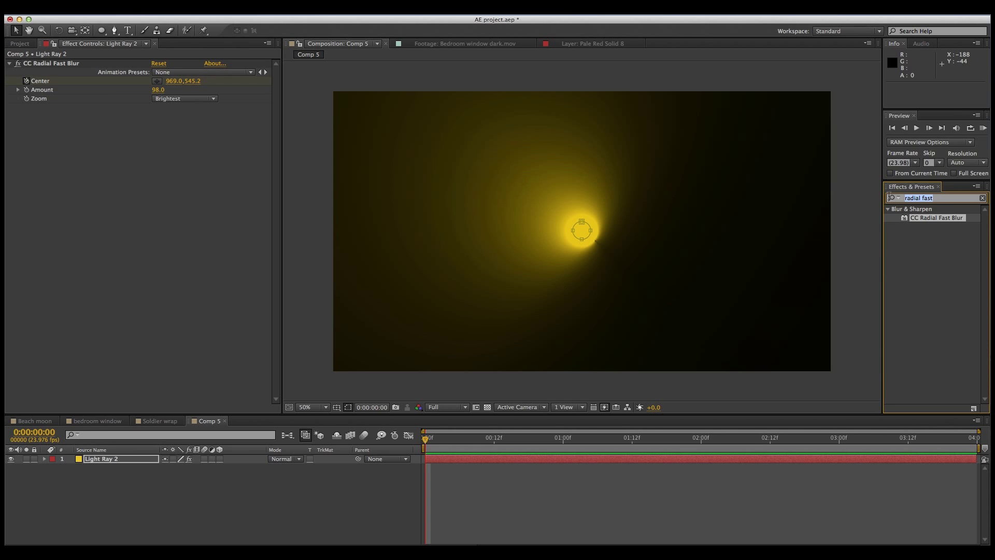
pyautogui.write('color')
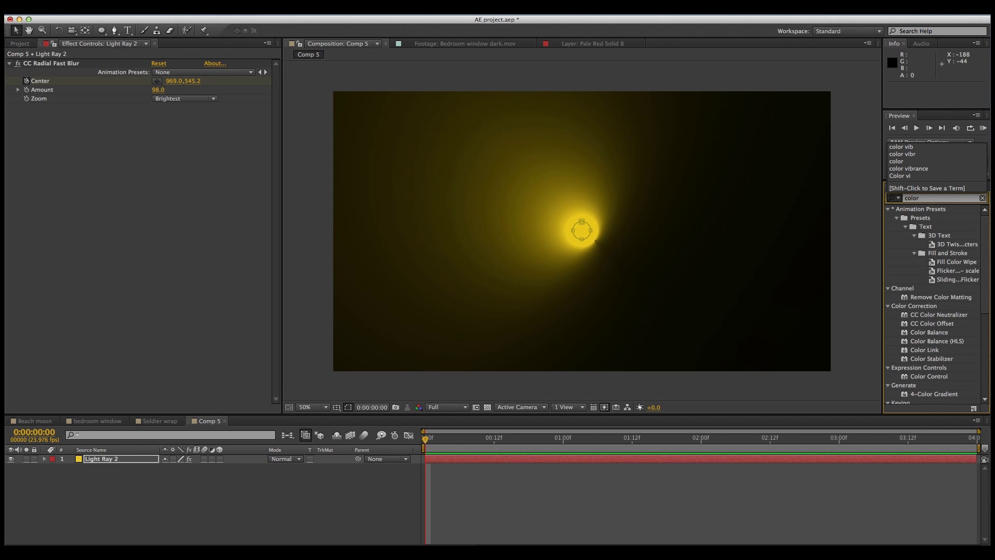
pyautogui.write(' vib')
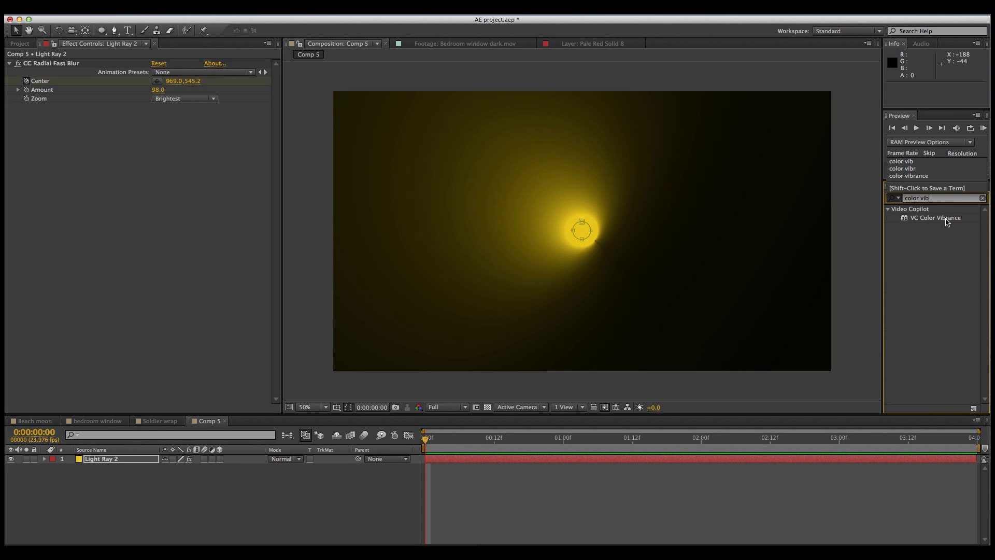
pyautogui.moveTo(934, 218); pyautogui.dragTo(587, 225)
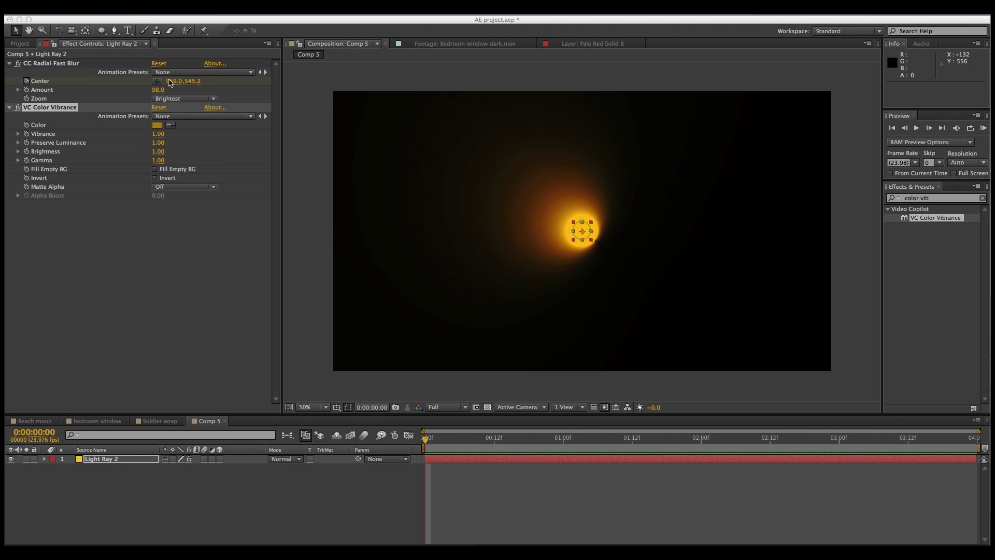
pyautogui.moveTo(170, 82)
pyautogui.mouseDown()
pyautogui.moveTo(196, 82)
pyautogui.moveTo(141, 81)
pyautogui.mouseUp()
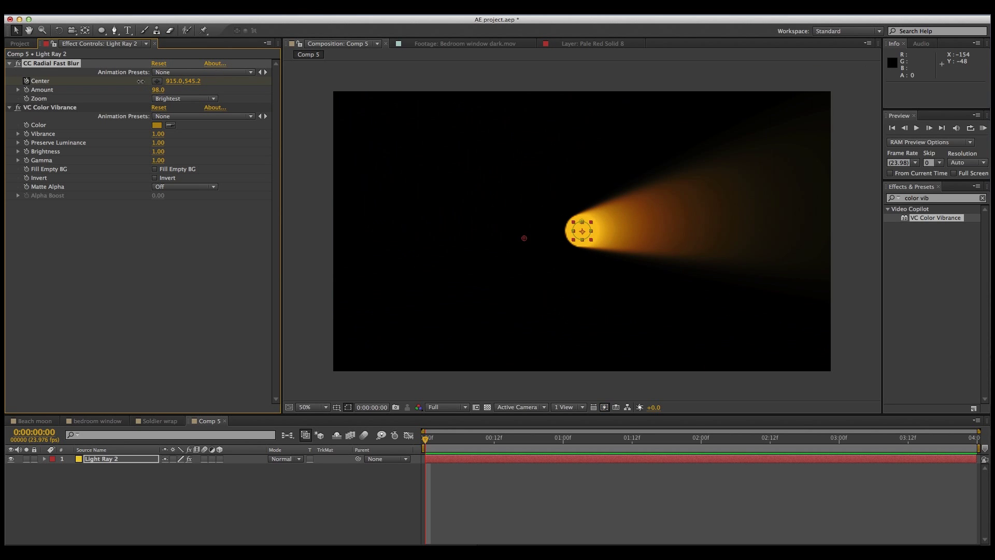
pyautogui.click(57, 108)
# - Delete VC Color Vibrance from Light Ray 2, then duplicate the Light Ray 2 layer
pyautogui.press('Delete')
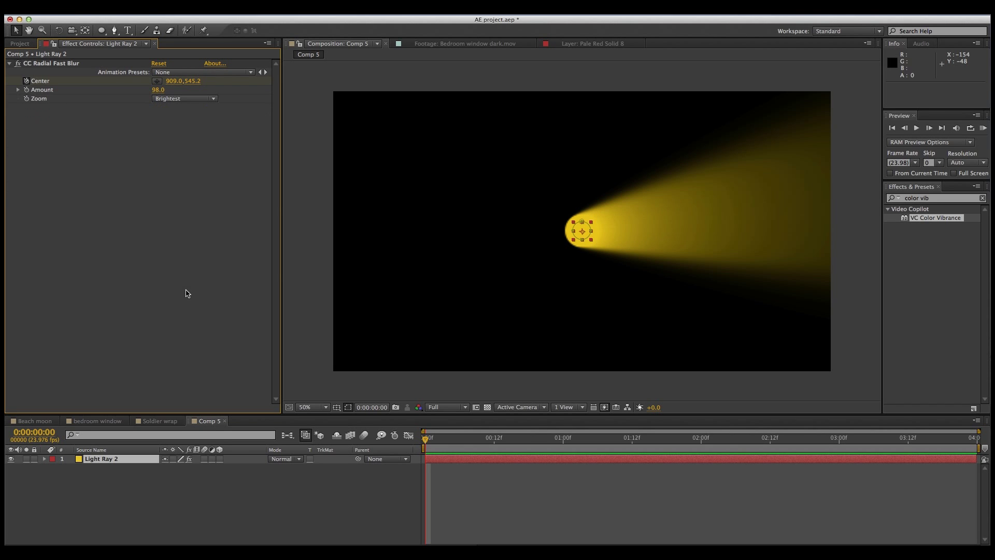
pyautogui.click(138, 488)
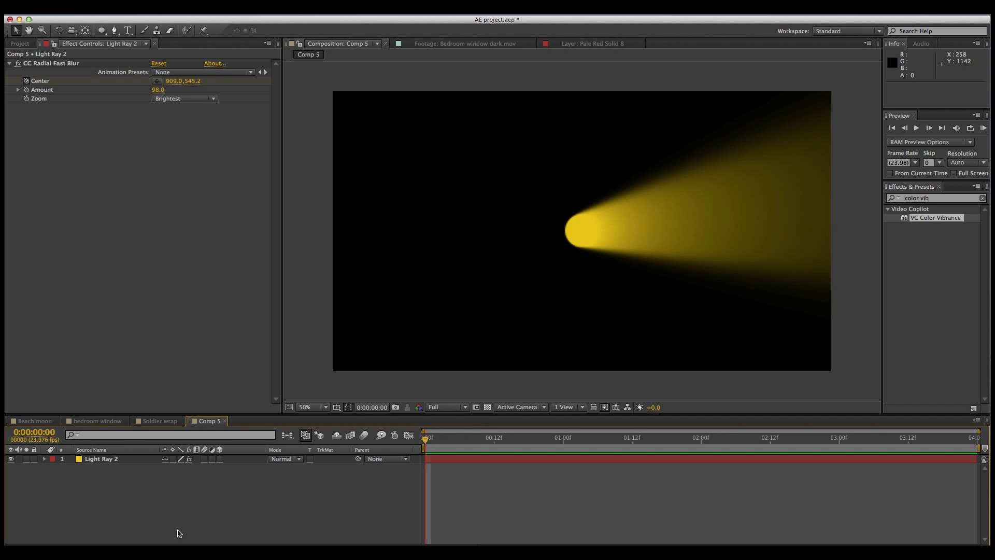
pyautogui.click(90, 461)
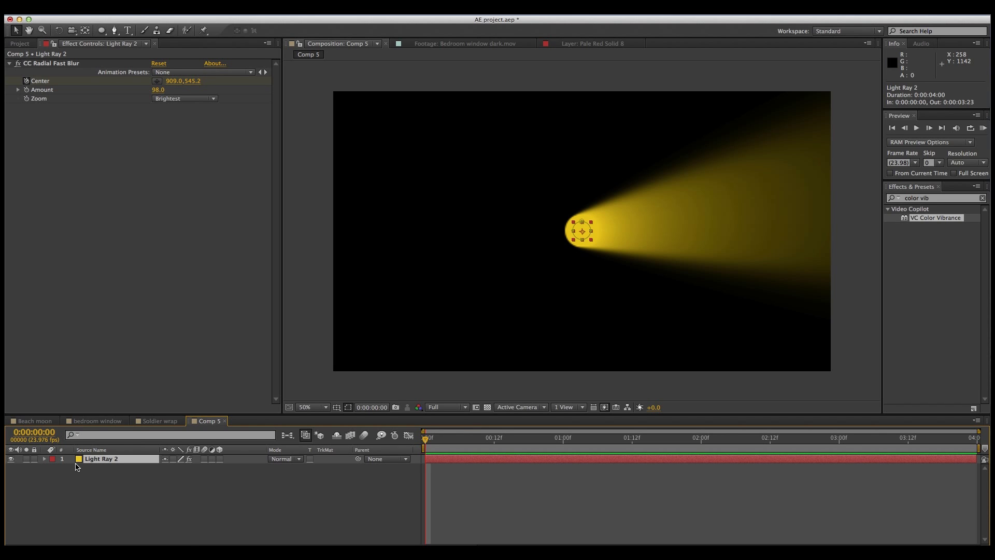
pyautogui.press('super+d')
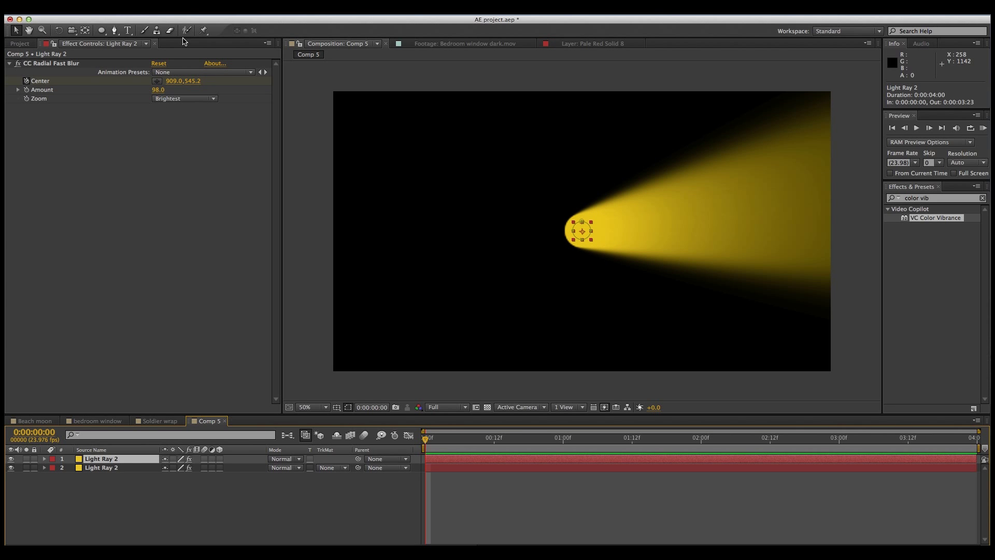
# - Give the duplicate solid a whitish cream colour and the name Light Ray 3
pyautogui.click(183, 6)
pyautogui.click(226, 32)
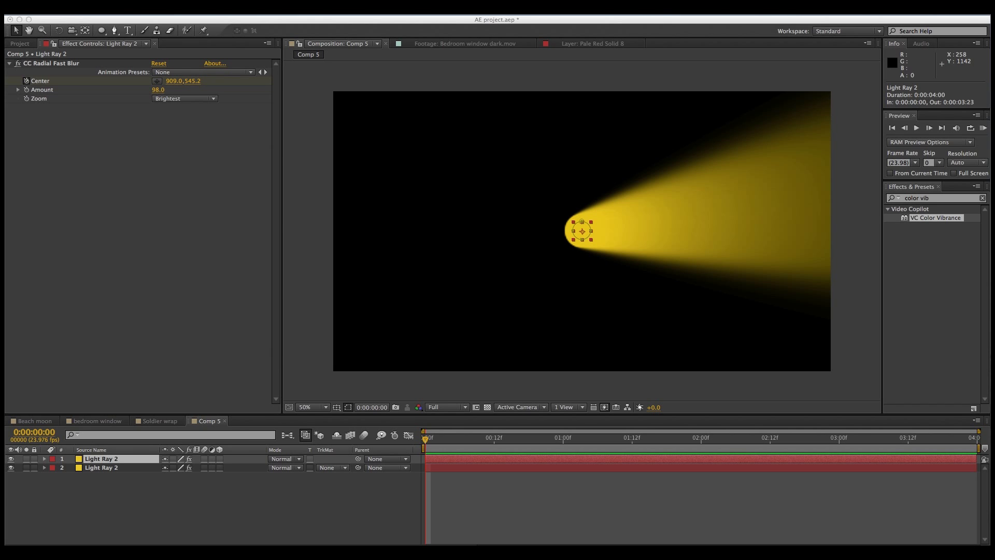
pyautogui.write('3')
pyautogui.press('Return')
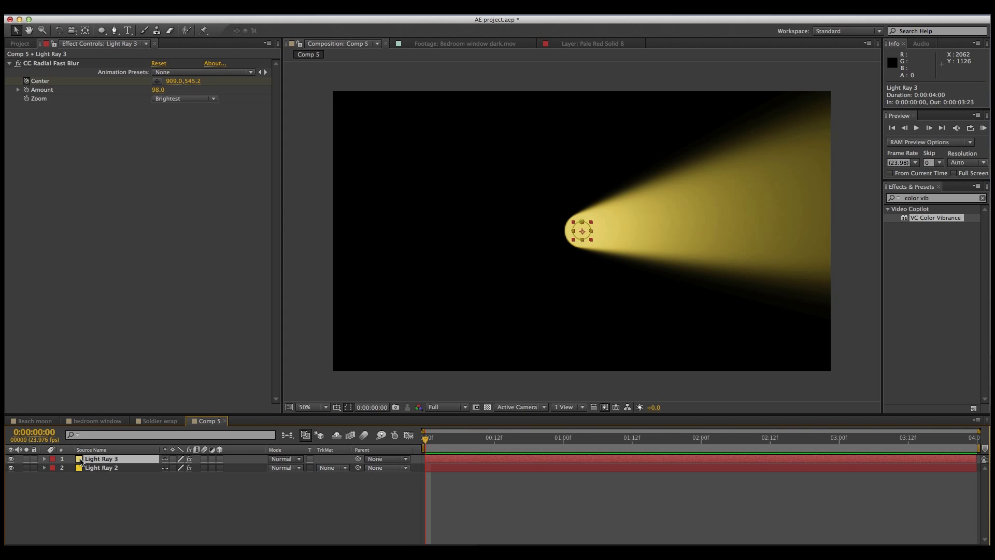
# - Set Light Ray 3's Mask Expansion to -1 pixel, then switch to the bedroom window comp
pyautogui.press('m')
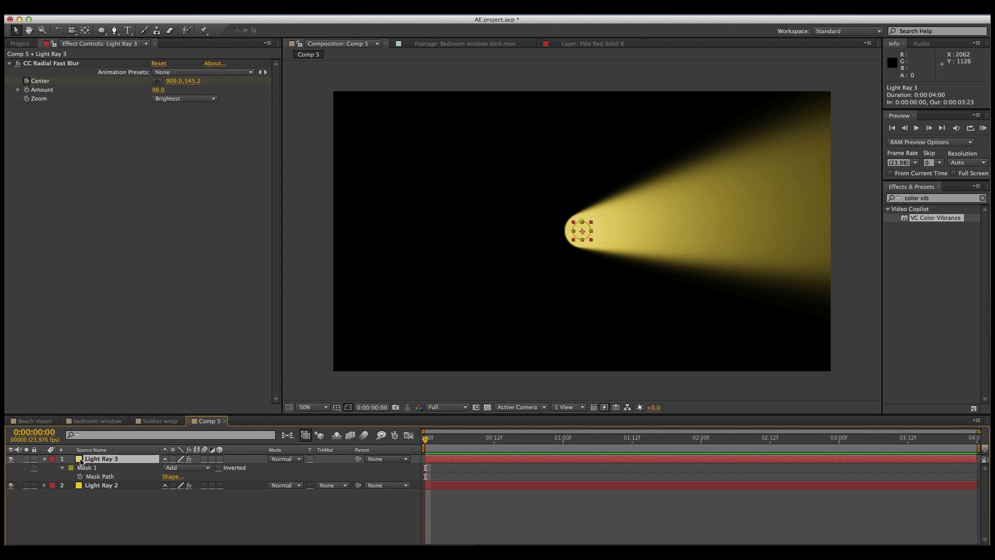
pyautogui.press('m')
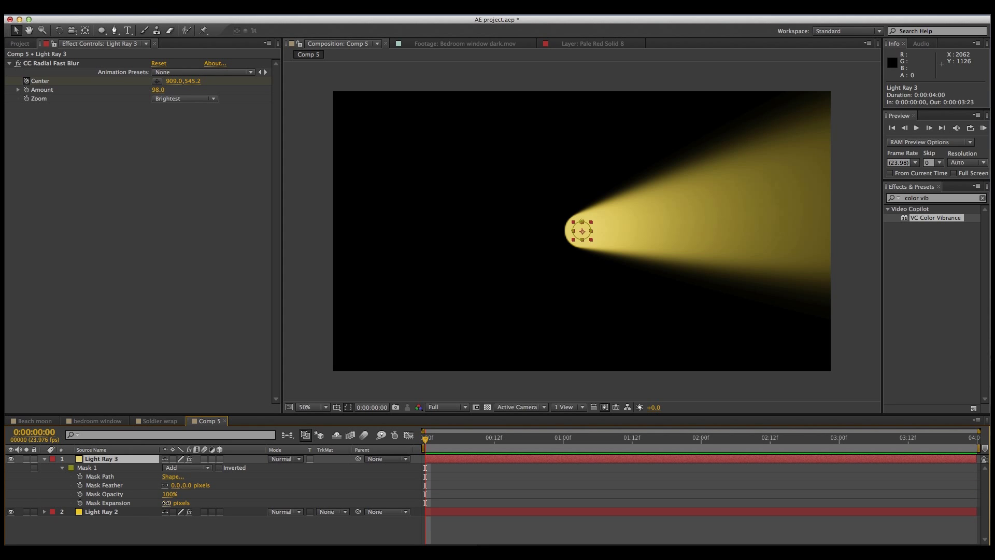
pyautogui.moveTo(166, 504); pyautogui.dragTo(161, 503)
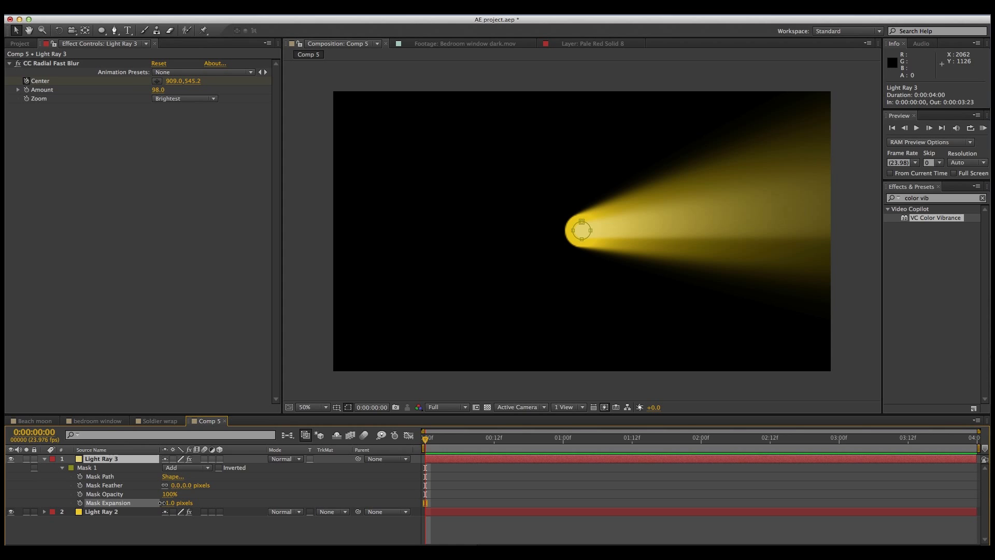
pyautogui.click(137, 530)
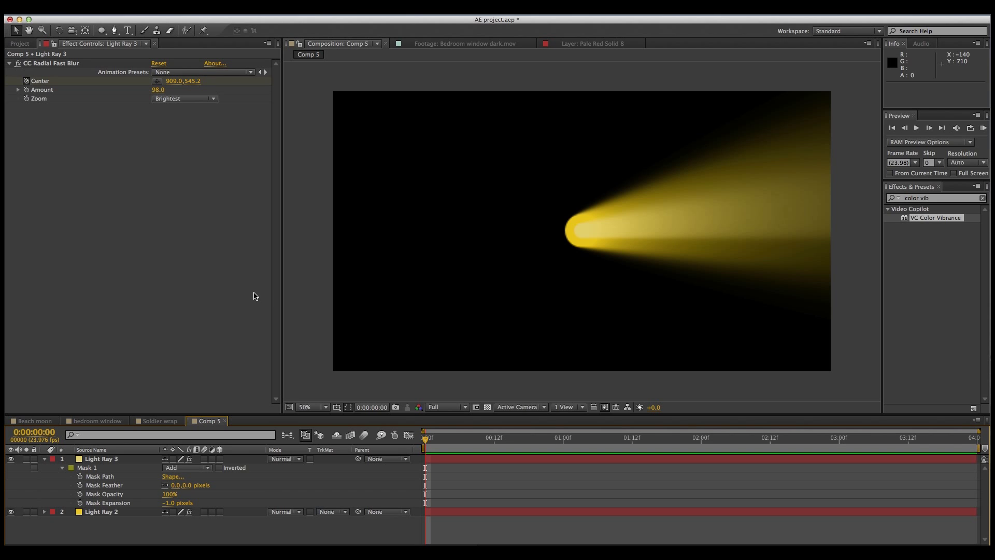
pyautogui.click(105, 423)
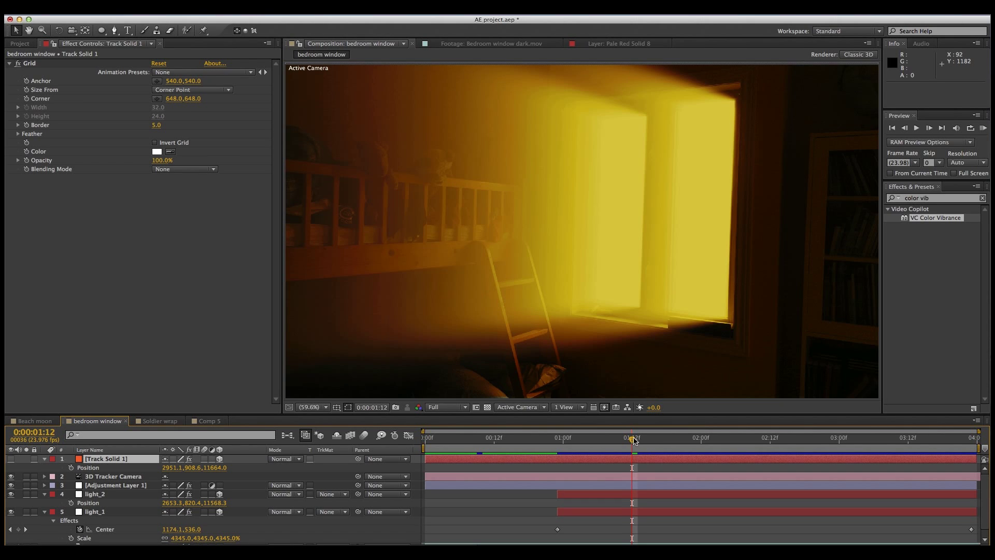
# - Scrub the bedroom window timeline ahead to about 0:00:02:00
pyautogui.moveTo(634, 440); pyautogui.dragTo(706, 449)
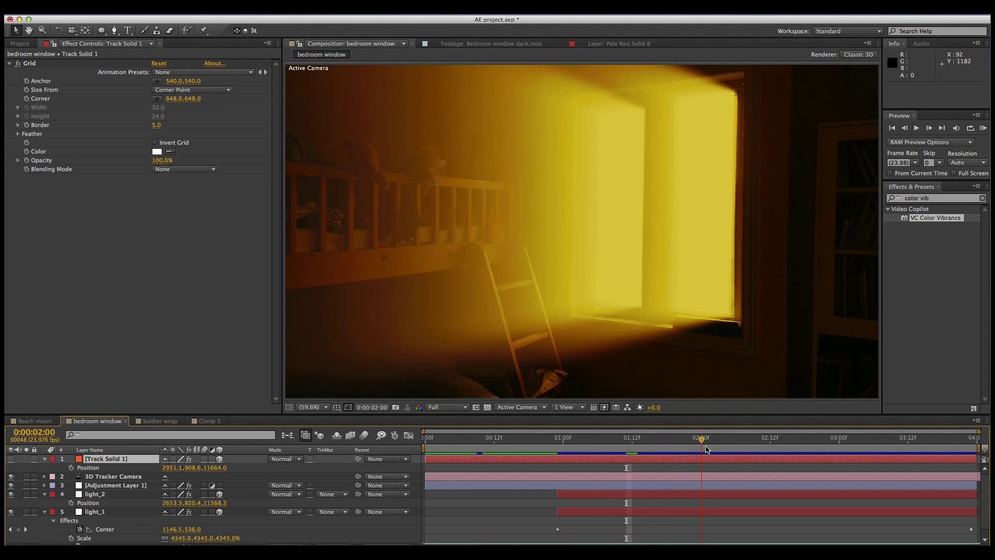